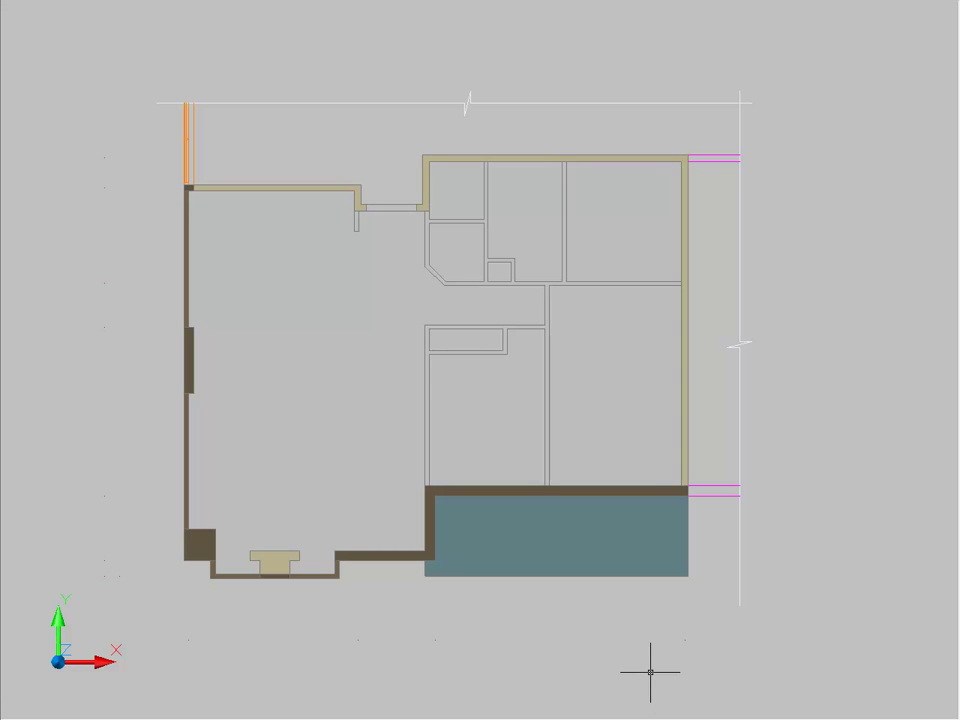
Run UNITS in AutoCAD, confirm the Millimeters insertion scale, and close the dialog.
{"action": "type", "text": "units"}
{"action": "key", "text": "Return"}
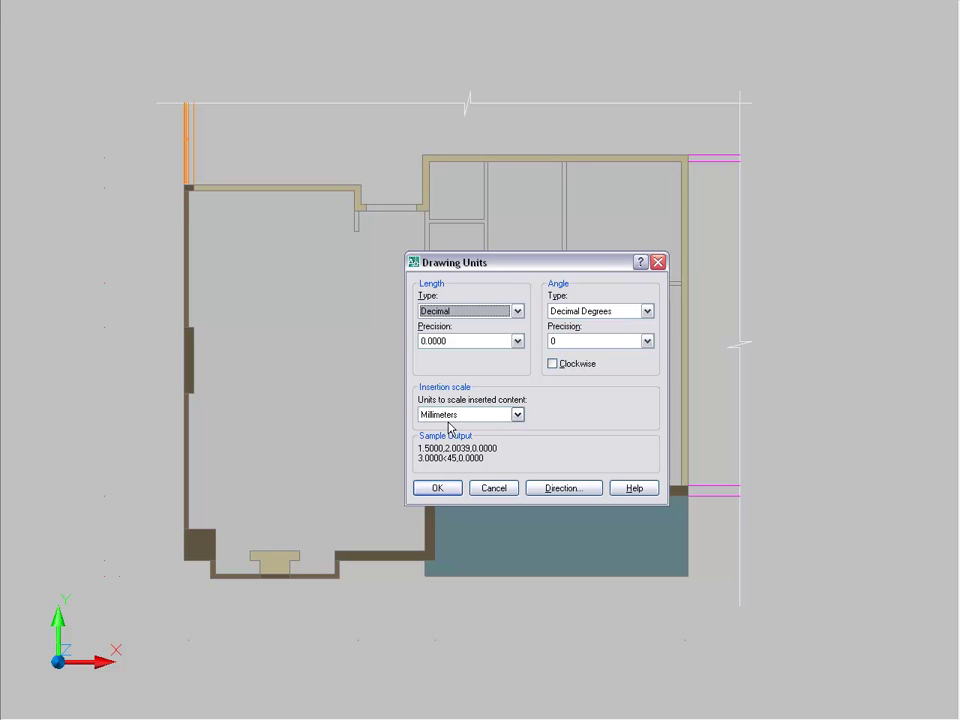
{"action": "left_click", "coordinate": [441, 488]}
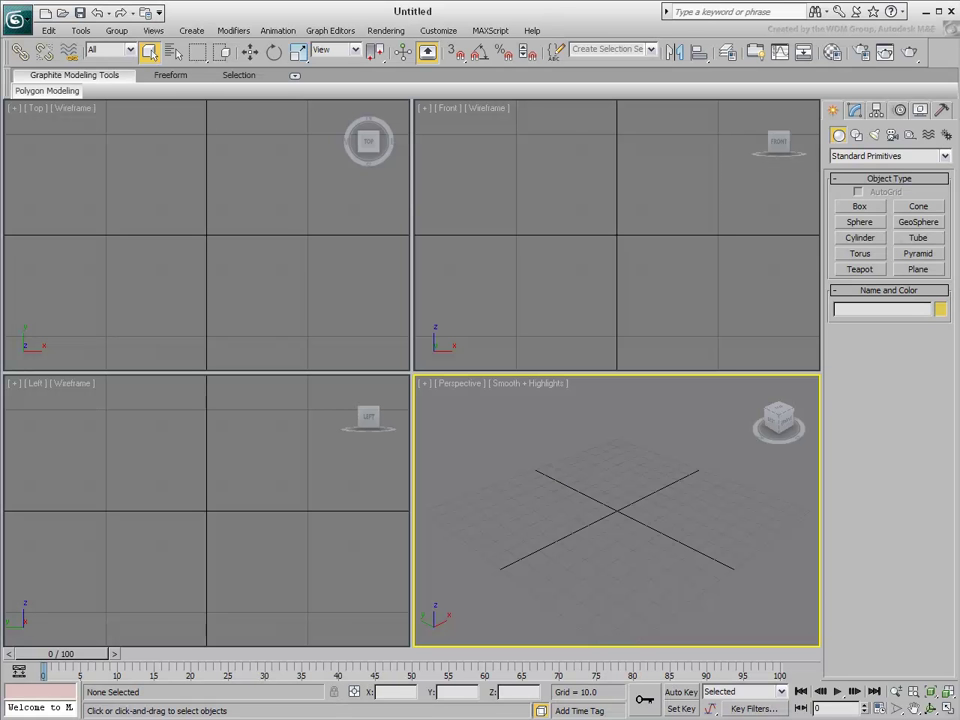
Set the 3ds Max system unit to Millimeters and the display unit scale to Metric Meters.
{"action": "left_click", "coordinate": [440, 31]}
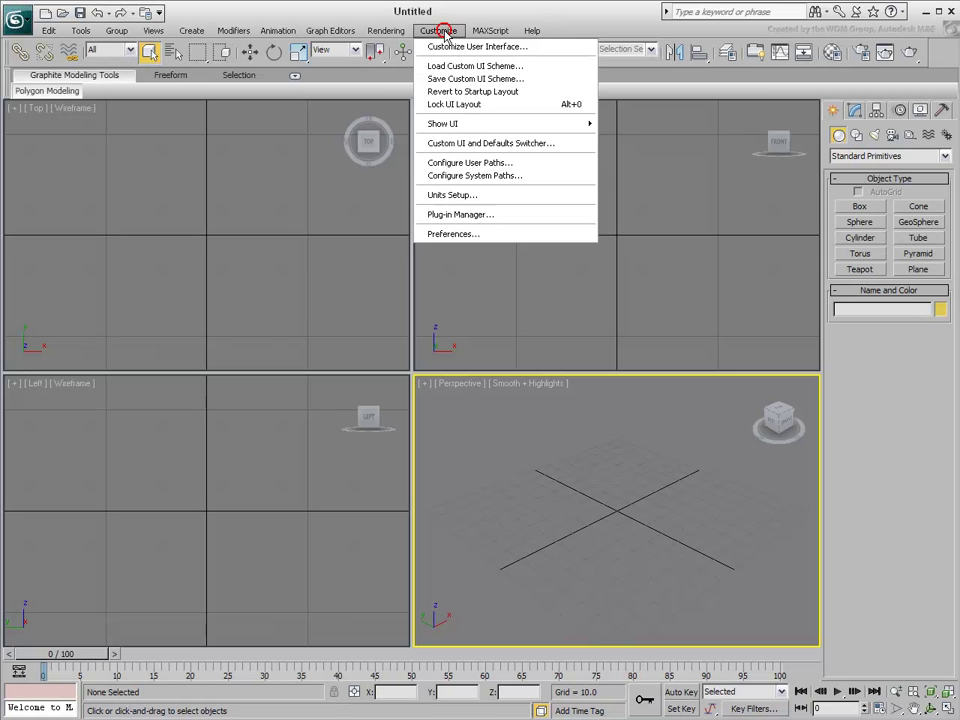
{"action": "left_click", "coordinate": [455, 194]}
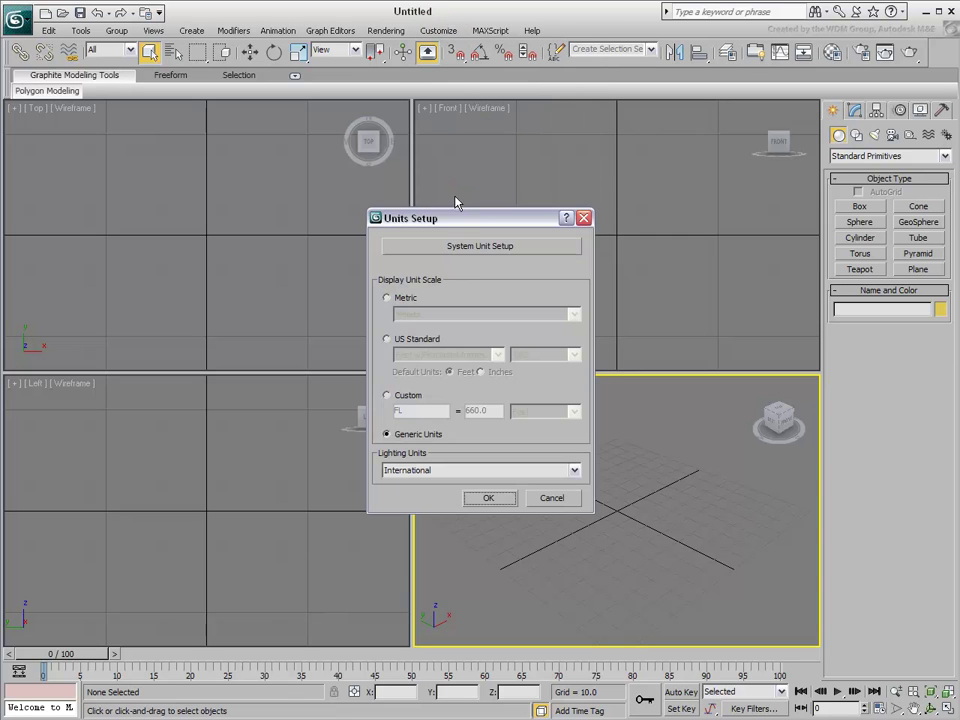
{"action": "left_click", "coordinate": [477, 250]}
{"action": "left_click", "coordinate": [558, 318]}
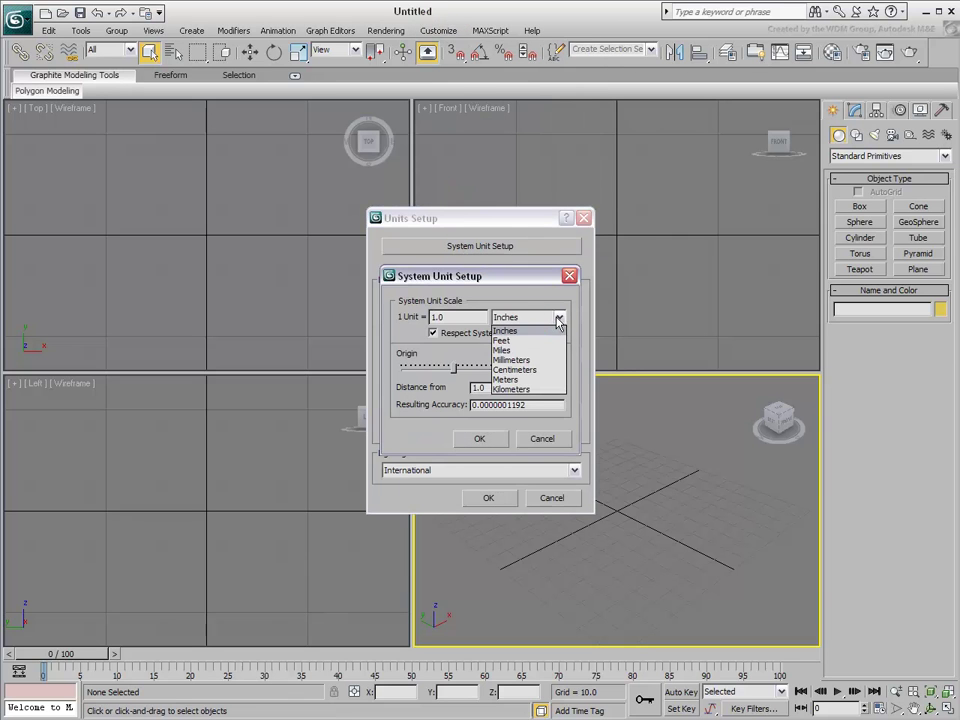
{"action": "left_click", "coordinate": [512, 360]}
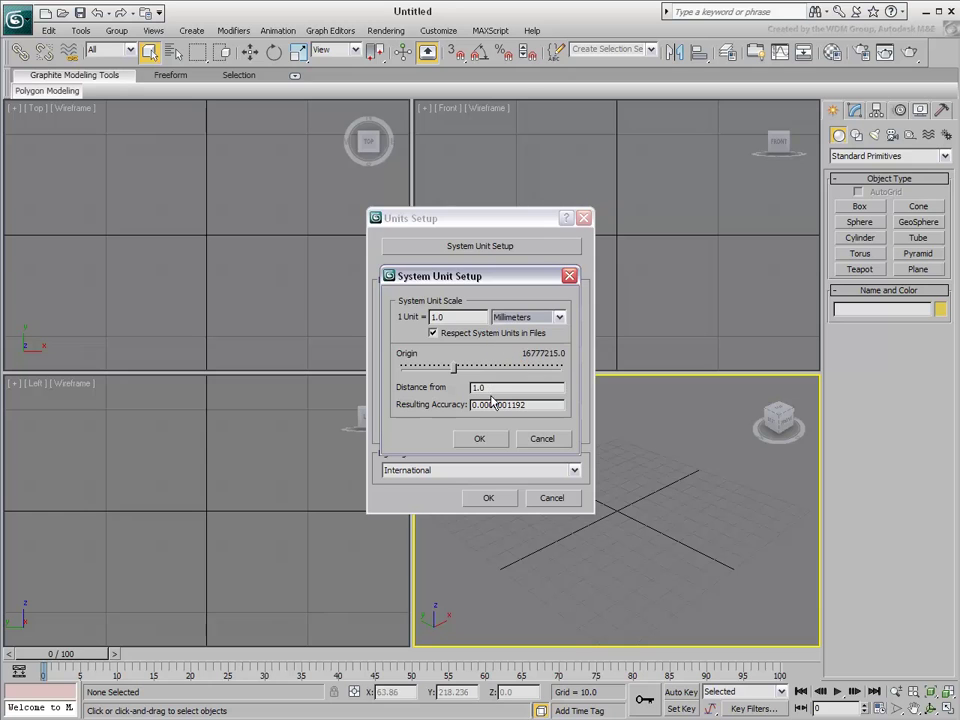
{"action": "left_click", "coordinate": [479, 439]}
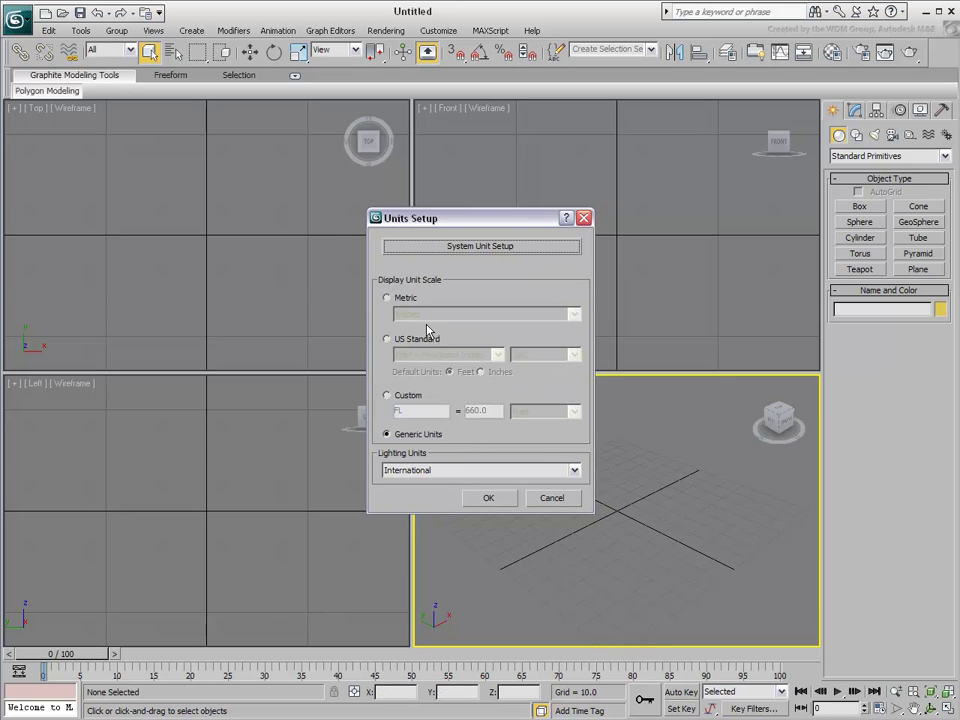
{"action": "left_click", "coordinate": [399, 300]}
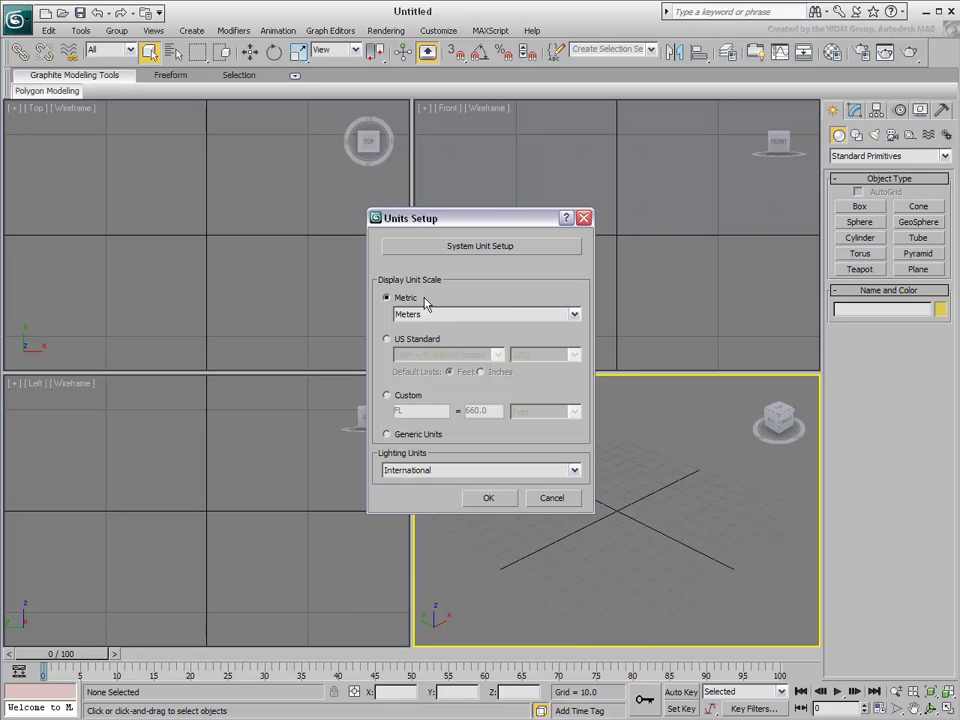
{"action": "left_click", "coordinate": [450, 316]}
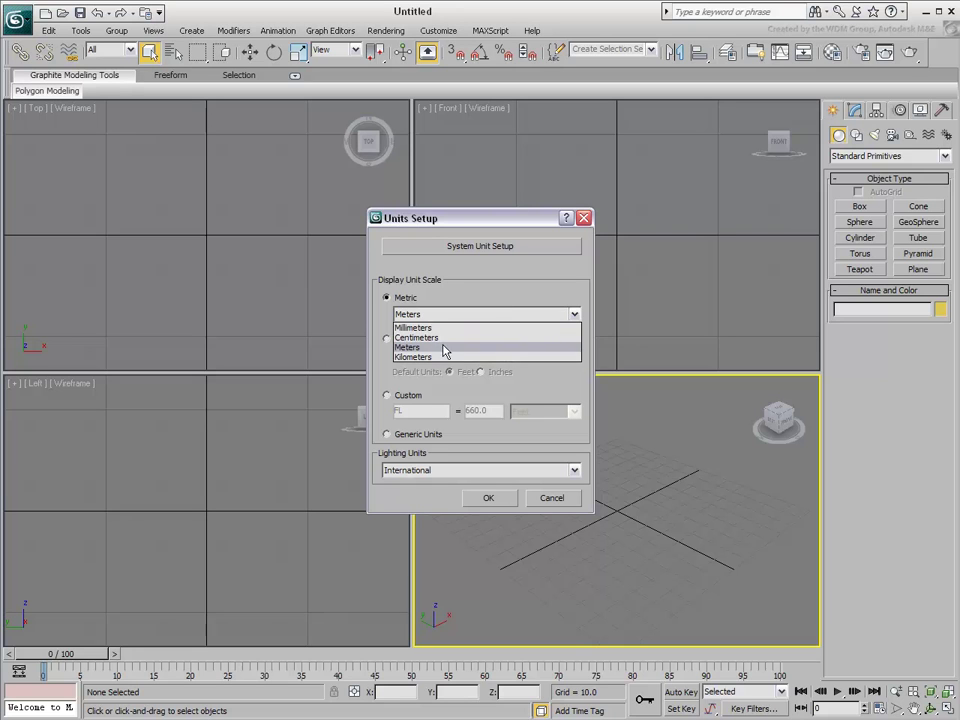
{"action": "left_click", "coordinate": [438, 347]}
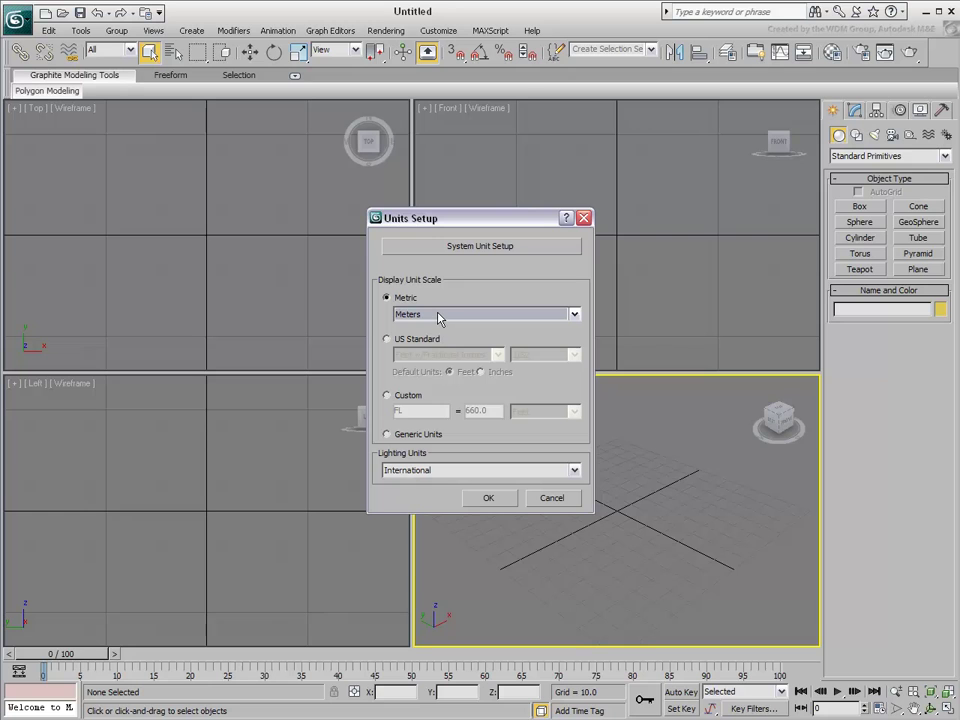
{"action": "left_click", "coordinate": [487, 497]}
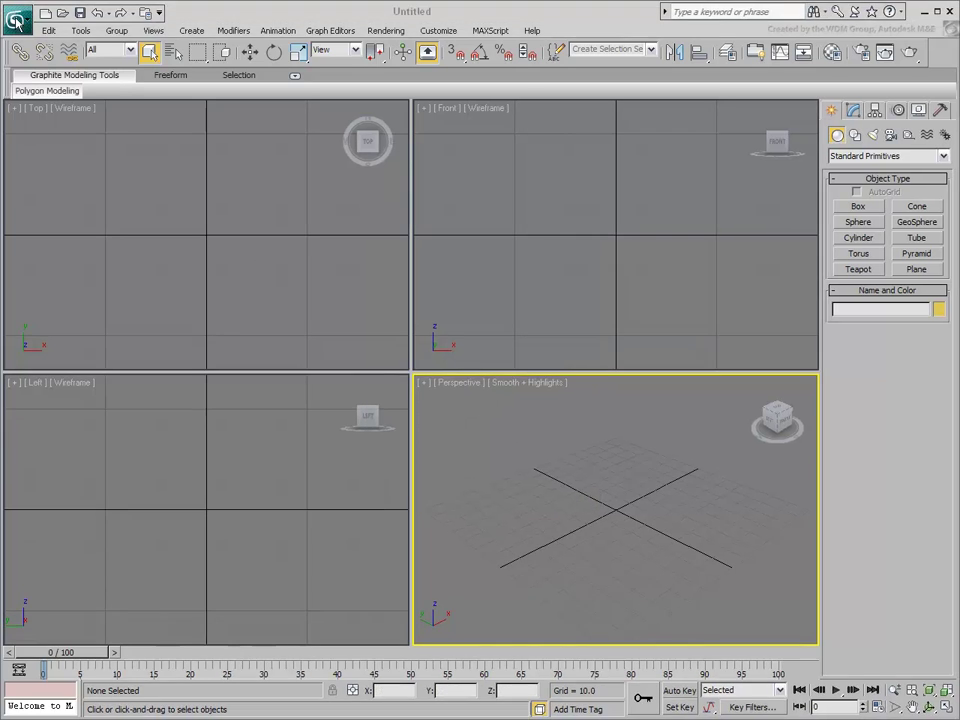
Choose Condo-3D_Link.dwg as the file to link in the File Link Manager.
{"action": "left_click", "coordinate": [16, 19]}
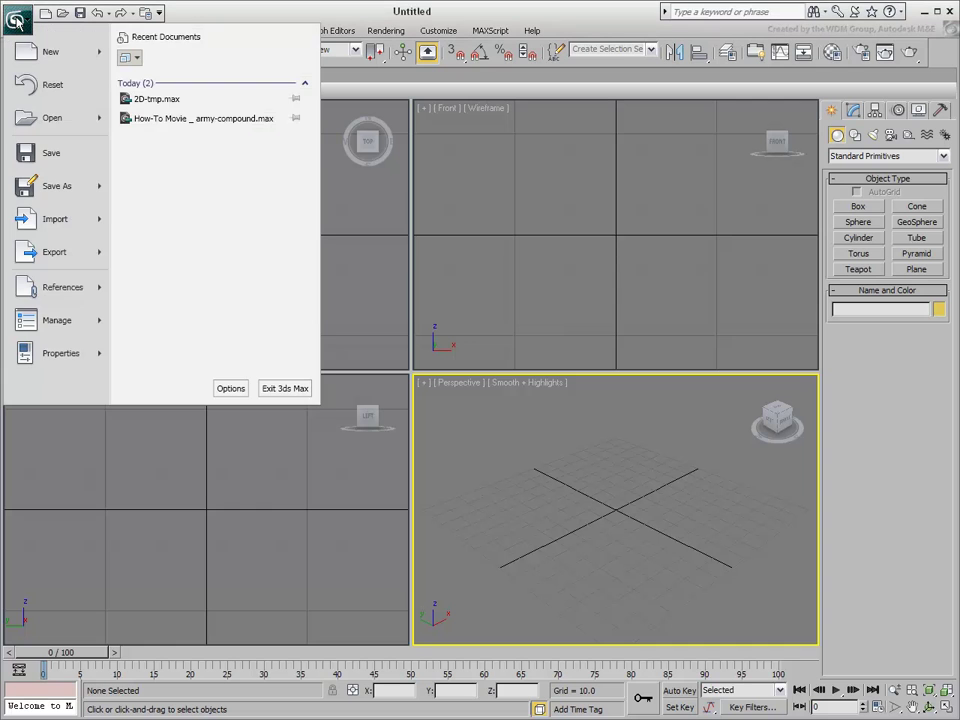
{"action": "left_click", "coordinate": [36, 287]}
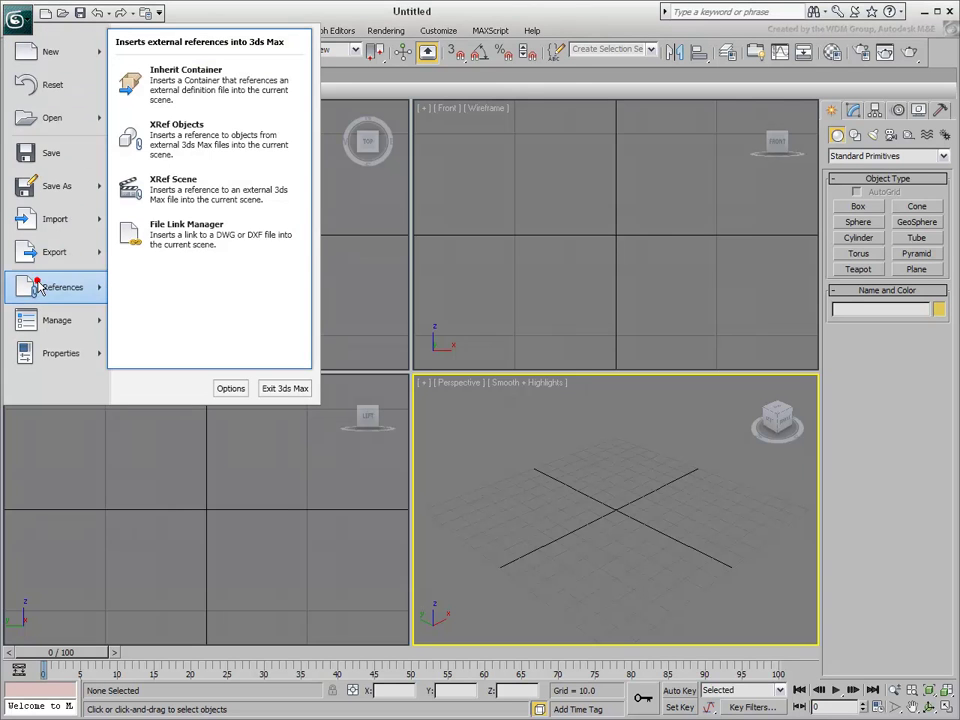
{"action": "left_click", "coordinate": [189, 241]}
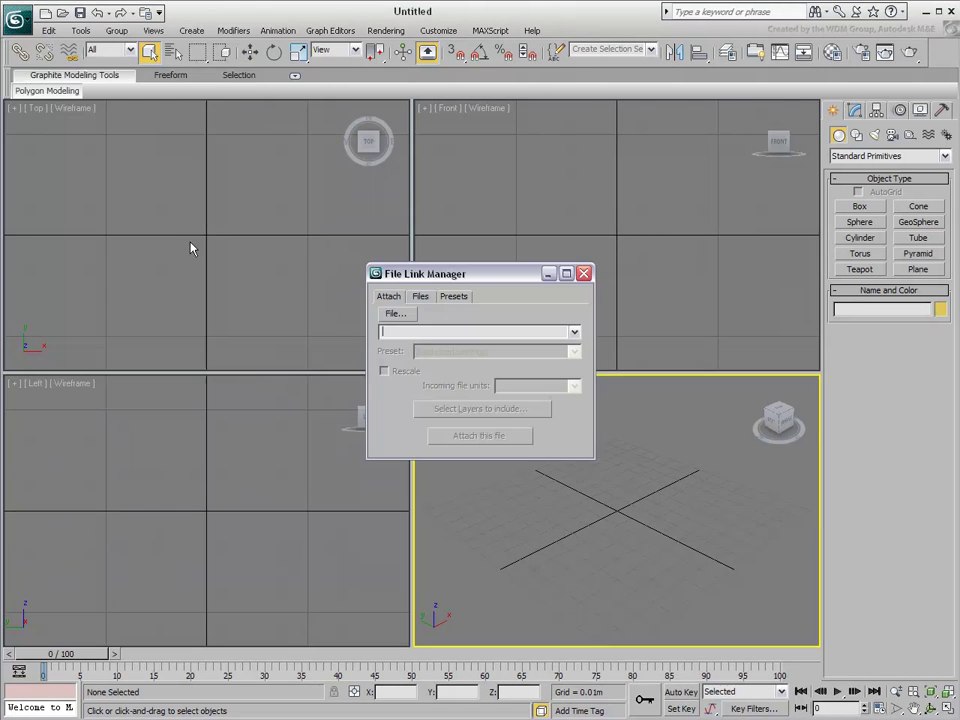
{"action": "left_click", "coordinate": [403, 315]}
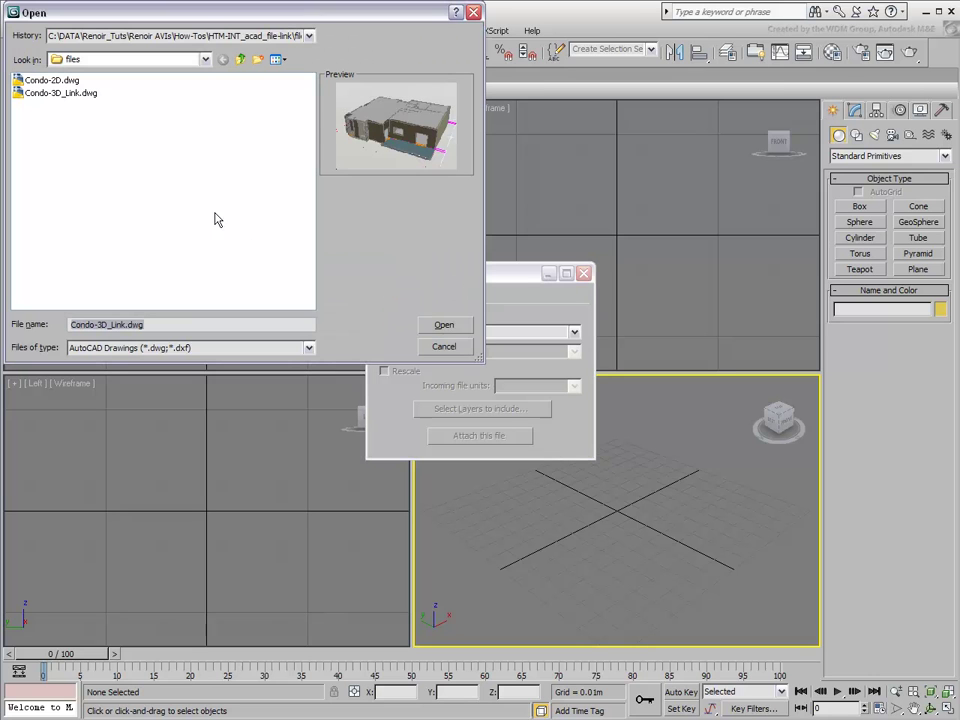
{"action": "left_click", "coordinate": [52, 94]}
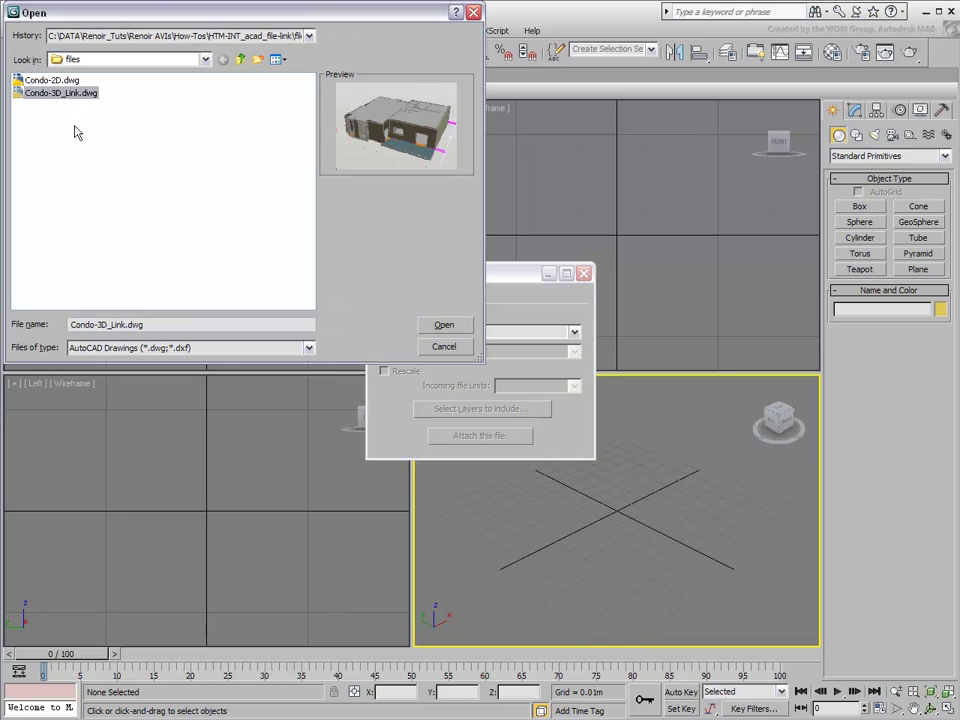
{"action": "left_click", "coordinate": [444, 326]}
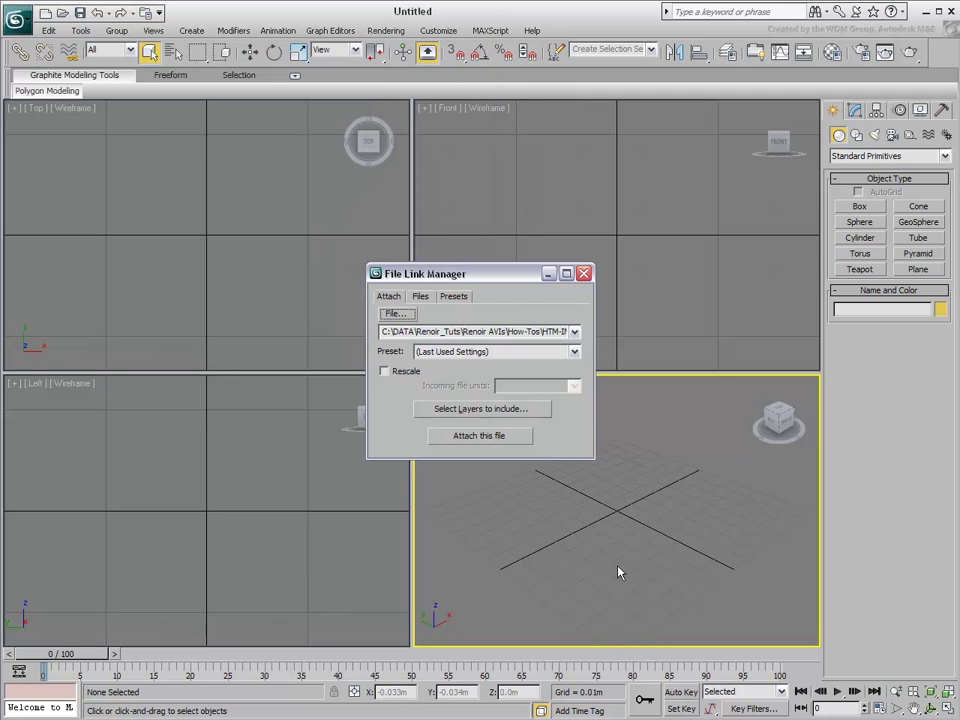
Turn on Rescale and keep the last-used settings preset.
{"action": "left_click", "coordinate": [385, 372]}
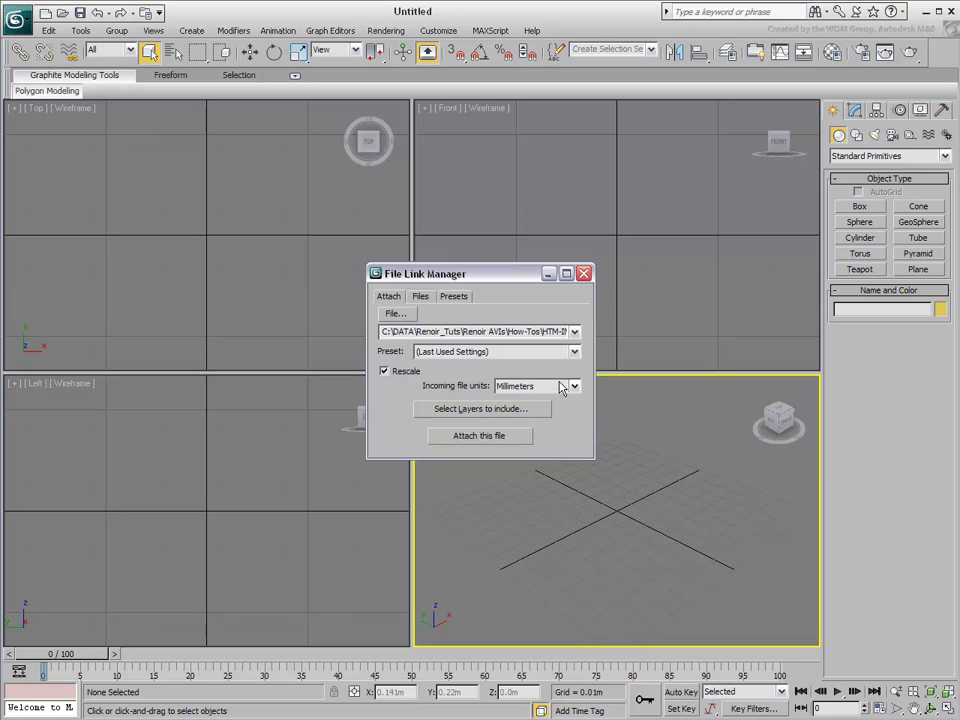
{"action": "left_click", "coordinate": [572, 352]}
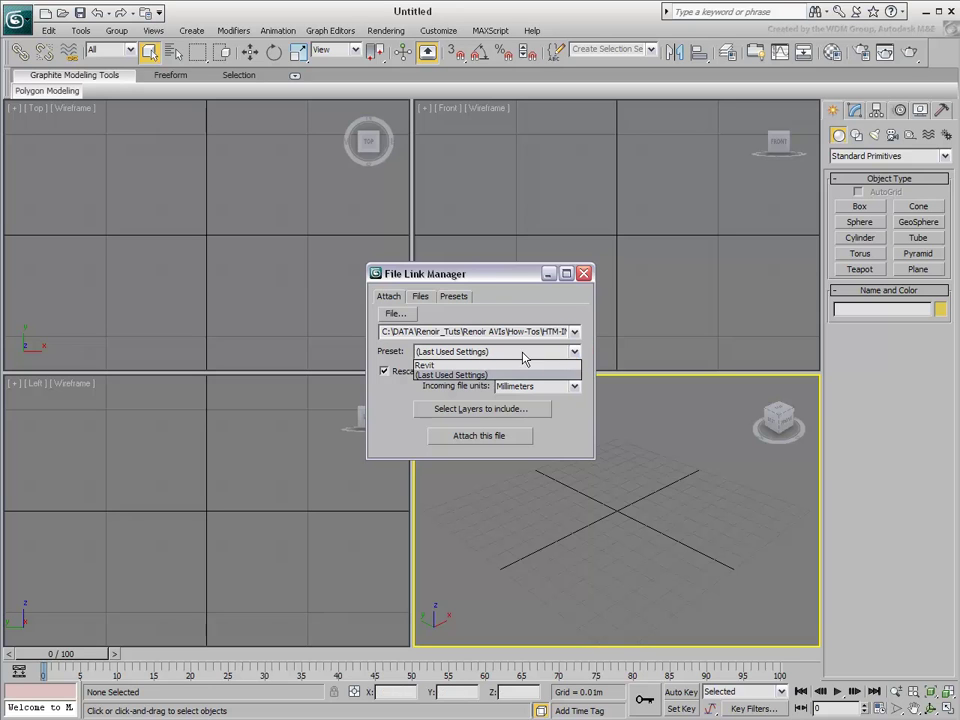
{"action": "left_click", "coordinate": [455, 374]}
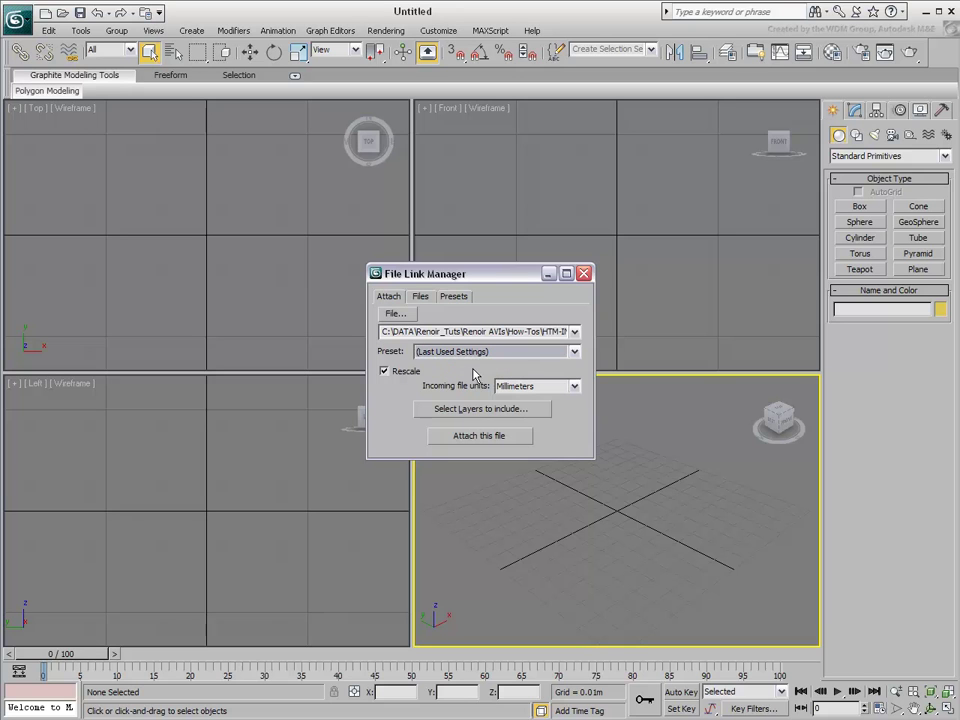
Create a new link settings preset named AutoCAD.
{"action": "left_click", "coordinate": [455, 298]}
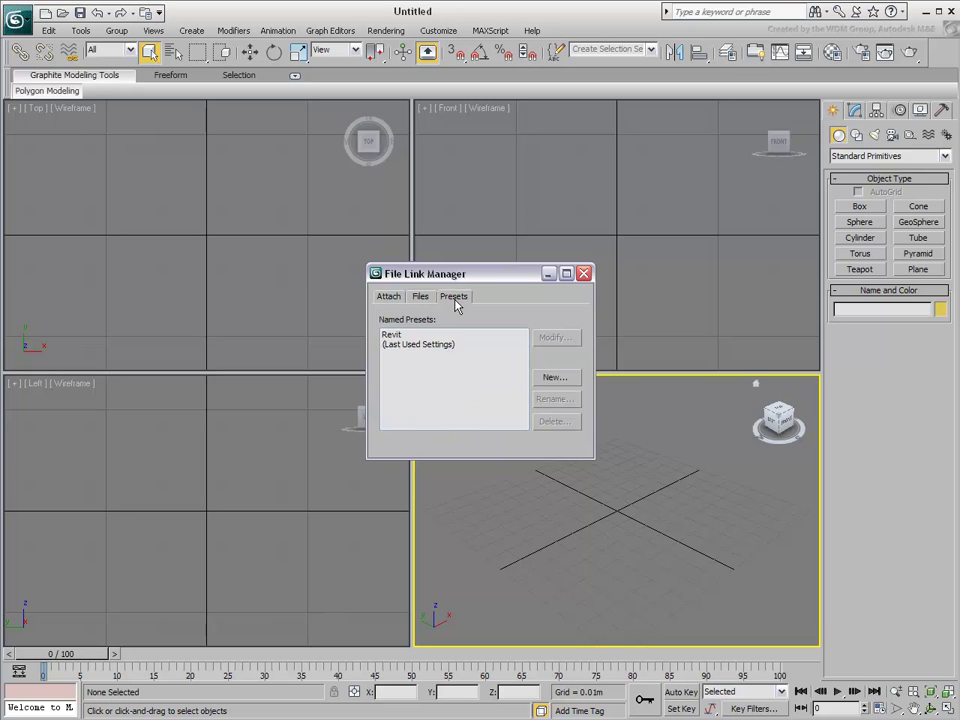
{"action": "left_click", "coordinate": [555, 377]}
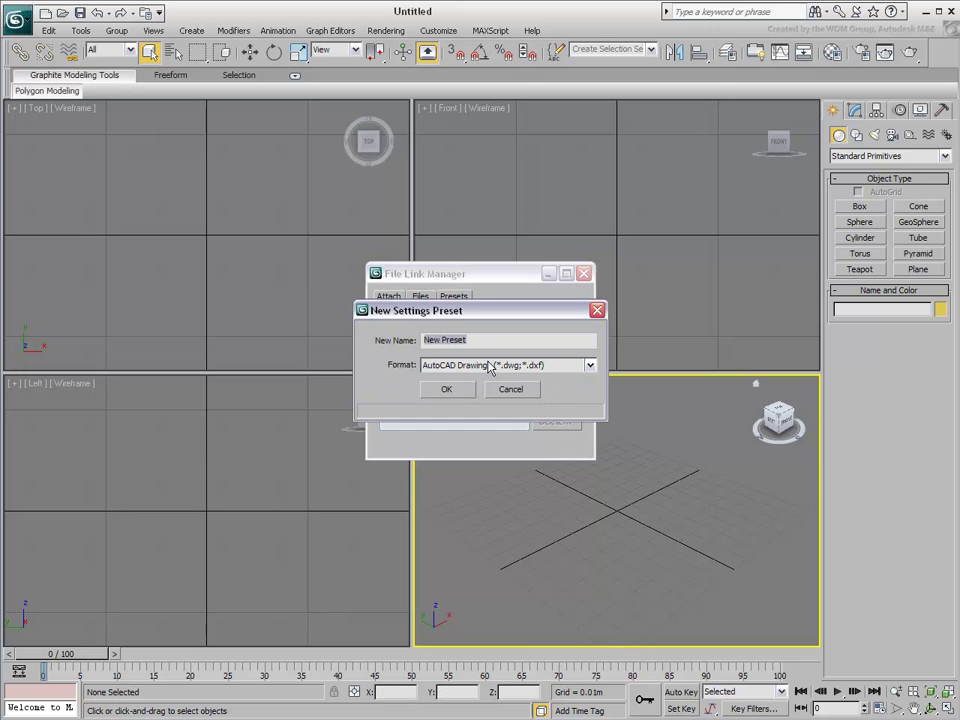
{"action": "type", "text": "AutoCAD"}
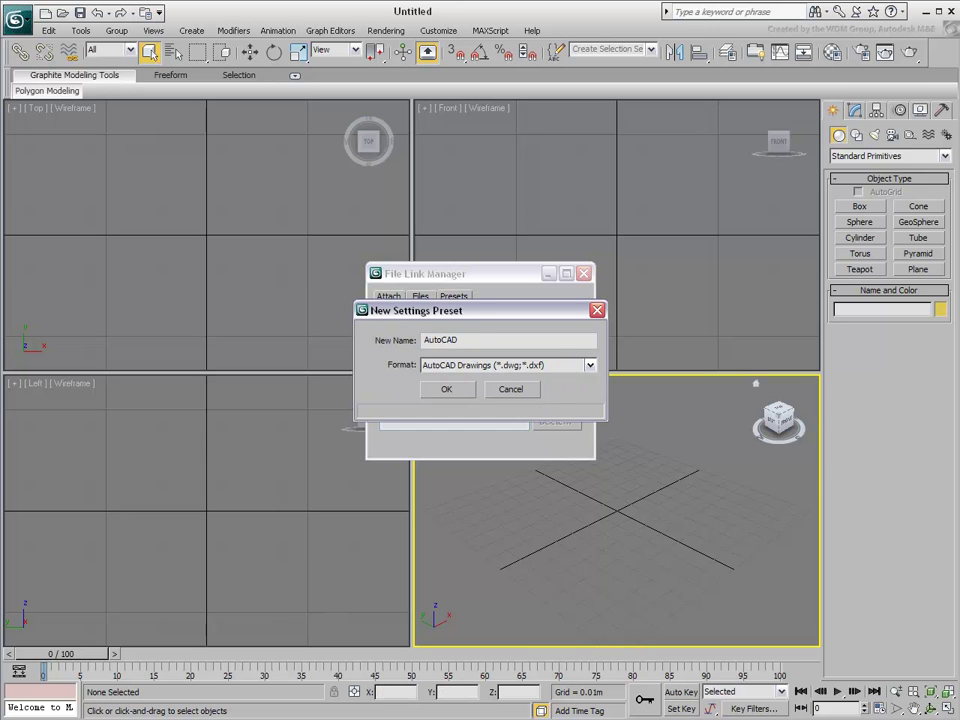
{"action": "left_click", "coordinate": [446, 388]}
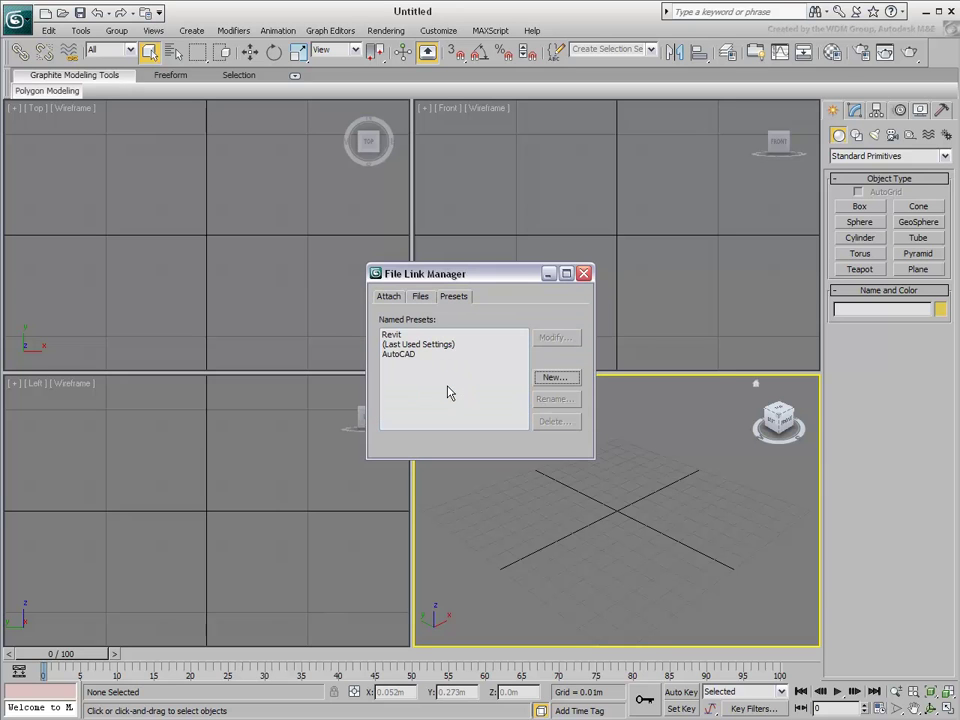
Enable scene material definitions and keep scene material assignments on reload in the AutoCAD preset, then save it.
{"action": "left_click", "coordinate": [400, 354]}
{"action": "left_click", "coordinate": [556, 340]}
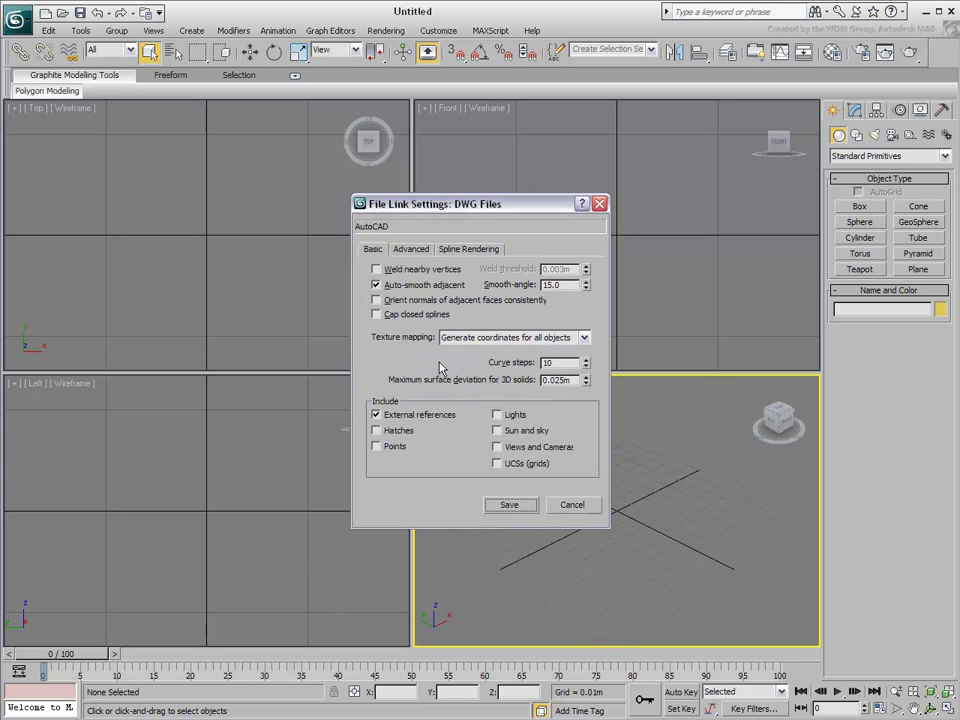
{"action": "left_click", "coordinate": [414, 250]}
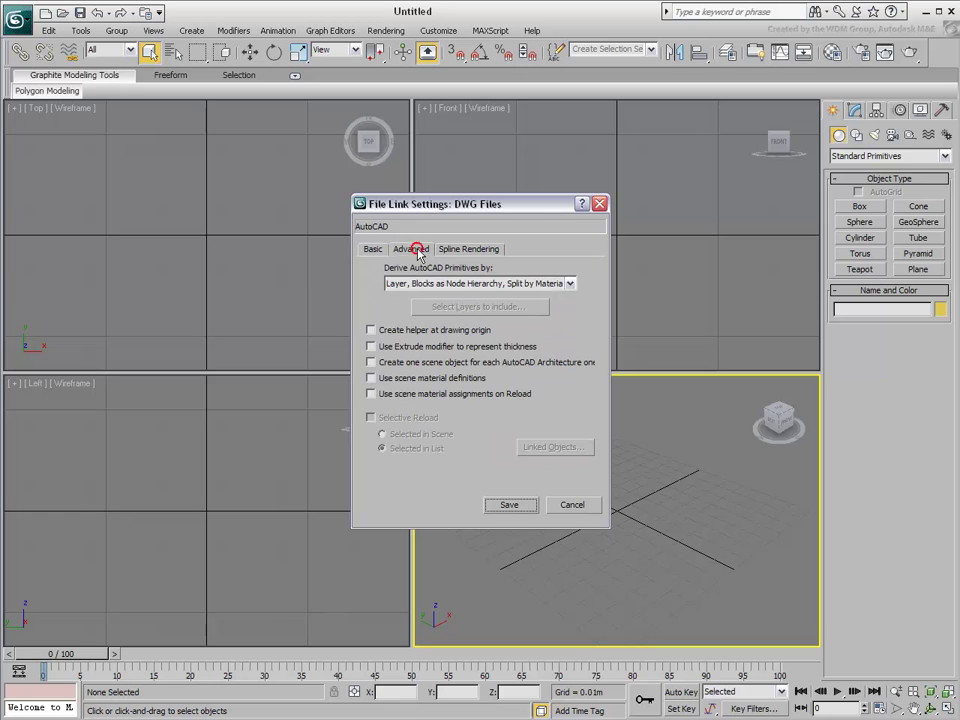
{"action": "left_click", "coordinate": [370, 378]}
{"action": "left_click", "coordinate": [371, 394]}
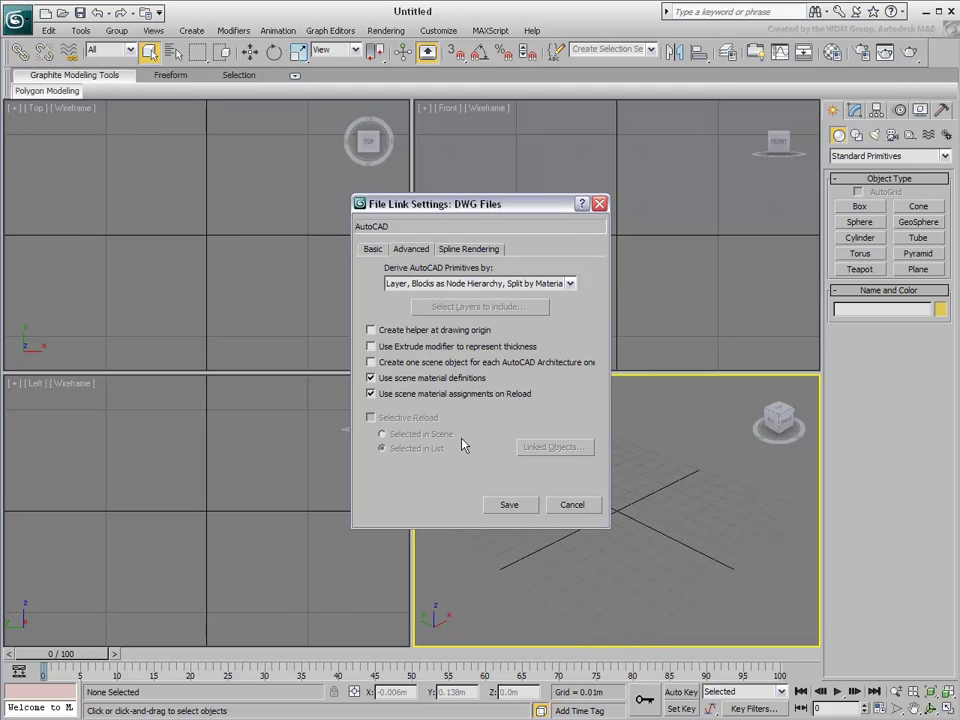
{"action": "left_click", "coordinate": [509, 506]}
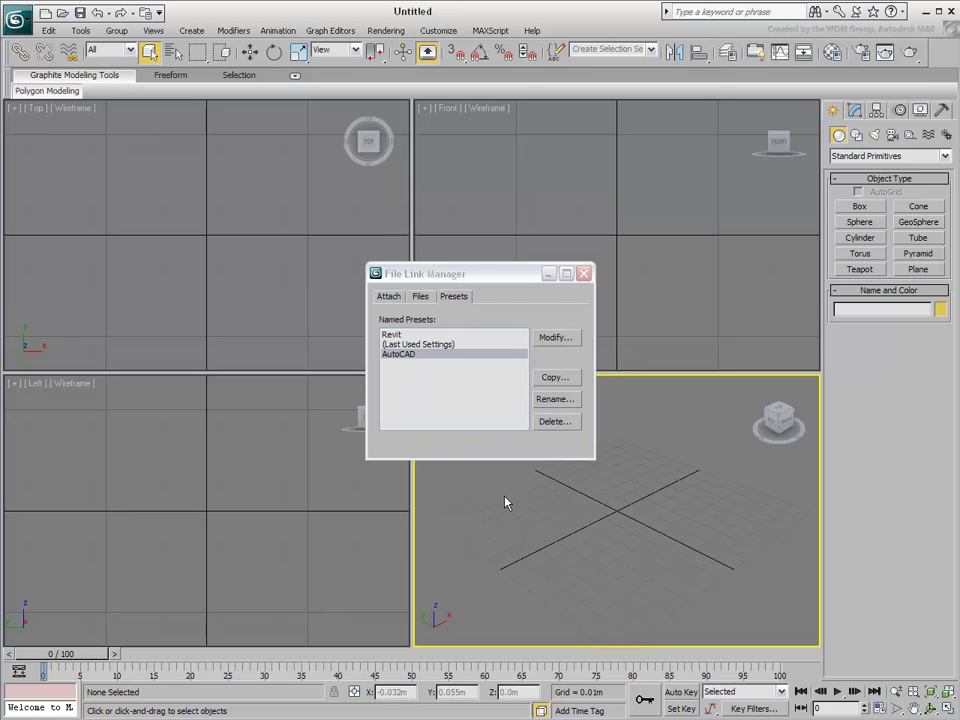
Apply the AutoCAD preset to the condo drawing link.
{"action": "left_click", "coordinate": [381, 296]}
{"action": "left_click", "coordinate": [574, 352]}
{"action": "left_click", "coordinate": [447, 385]}
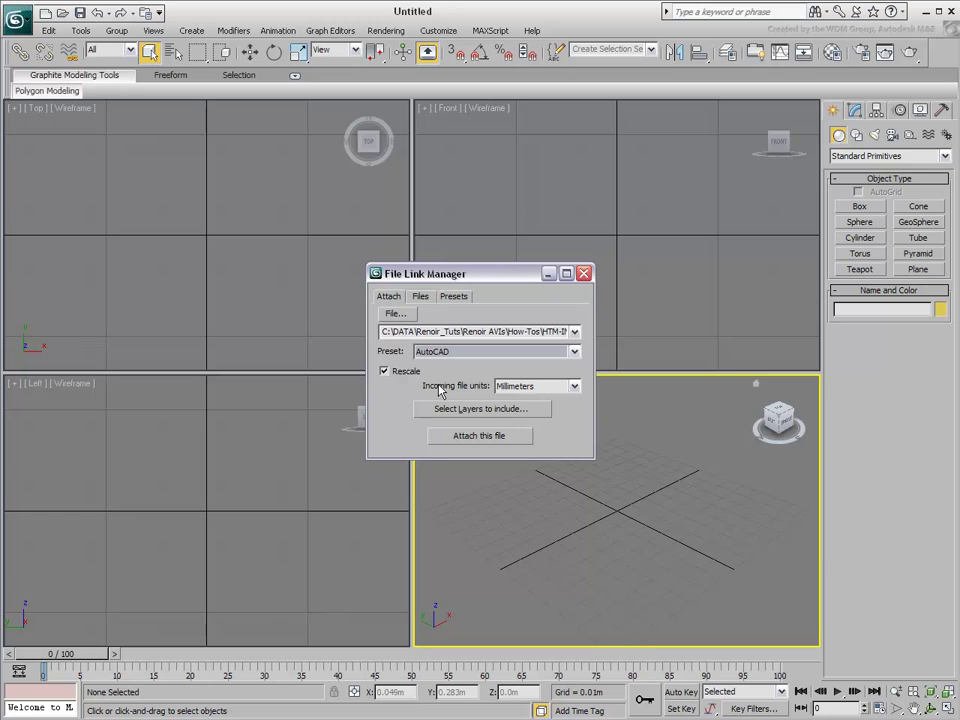
Include only the eight 3D- layers, 3D-Balcony through 3D-Walls_Int, in the link.
{"action": "left_click", "coordinate": [482, 409]}
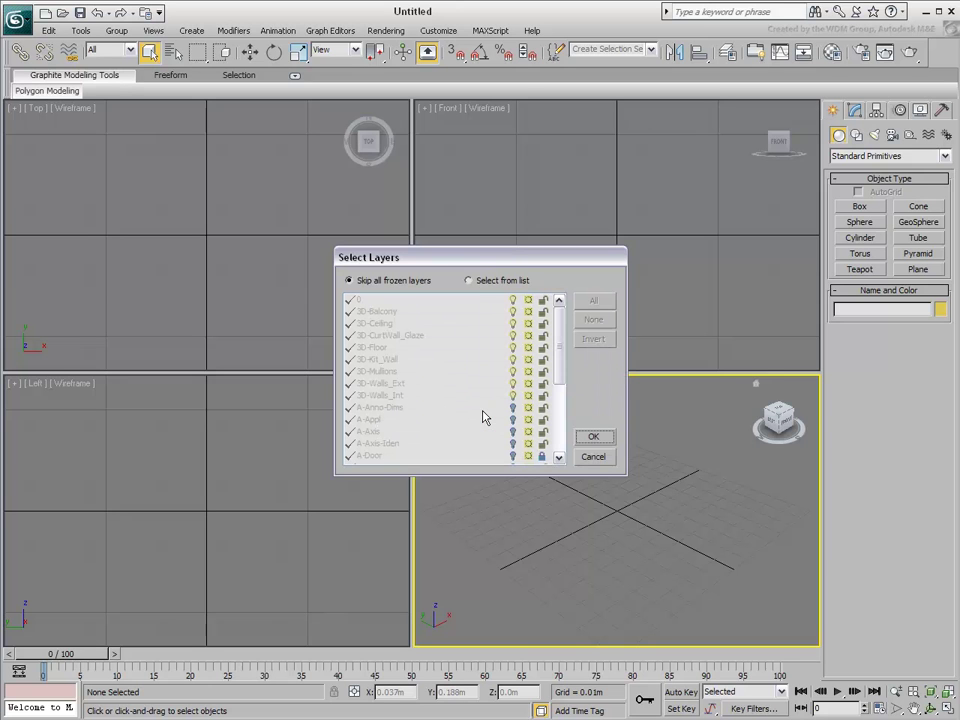
{"action": "left_click", "coordinate": [469, 283]}
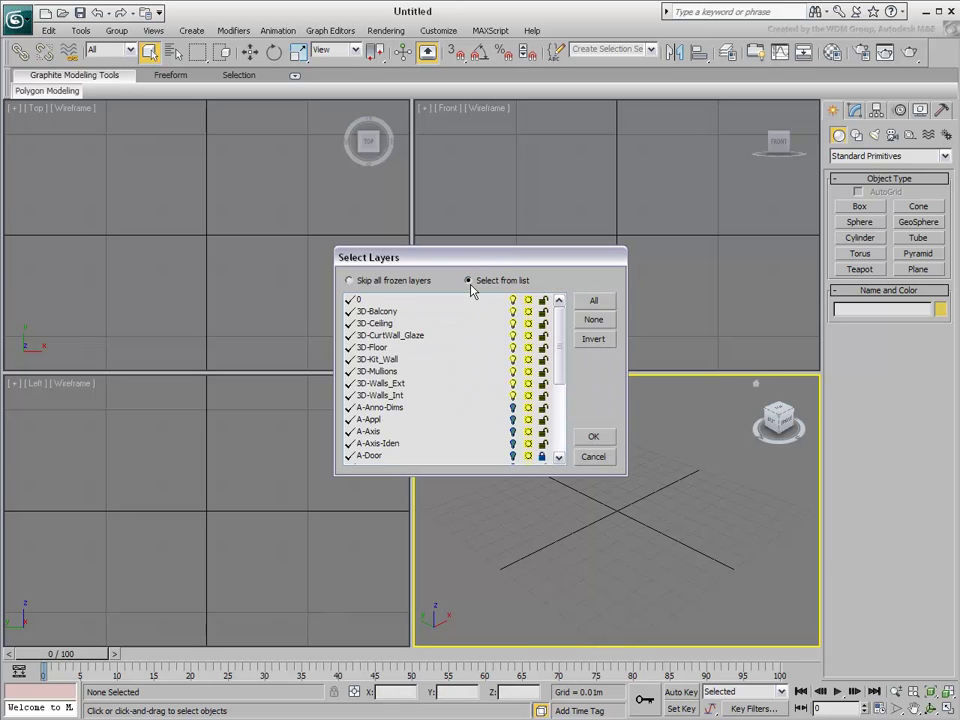
{"action": "left_click", "coordinate": [594, 319]}
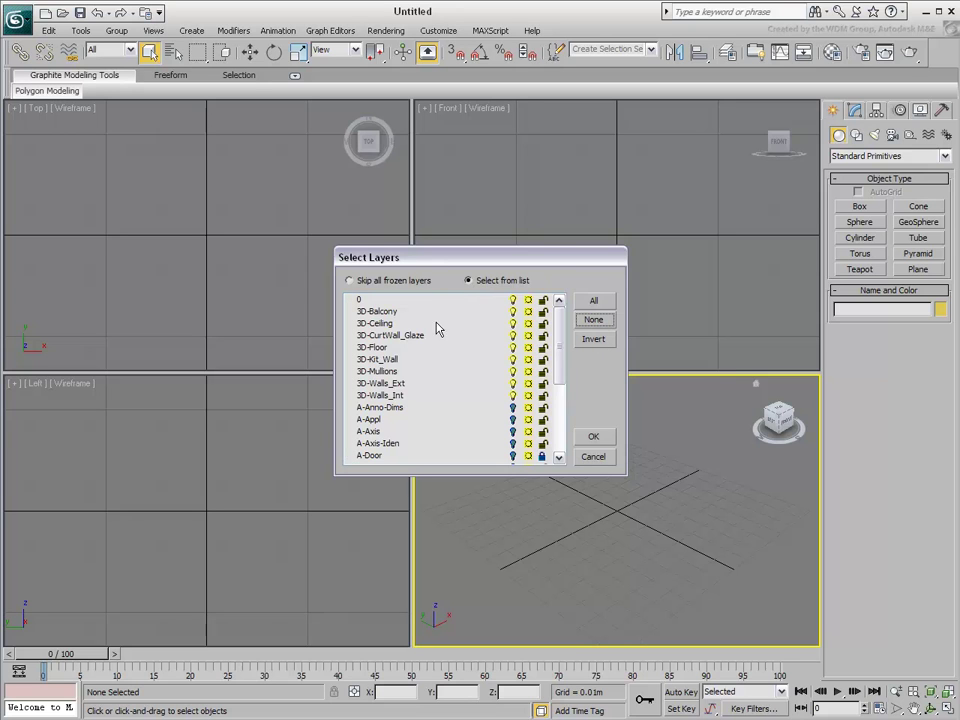
{"action": "left_click", "coordinate": [376, 313]}
{"action": "left_click", "coordinate": [376, 324]}
{"action": "left_click", "coordinate": [378, 336]}
{"action": "left_click", "coordinate": [376, 348]}
{"action": "left_click", "coordinate": [378, 360]}
{"action": "left_click", "coordinate": [379, 372]}
{"action": "left_click", "coordinate": [380, 384]}
{"action": "left_click", "coordinate": [380, 396]}
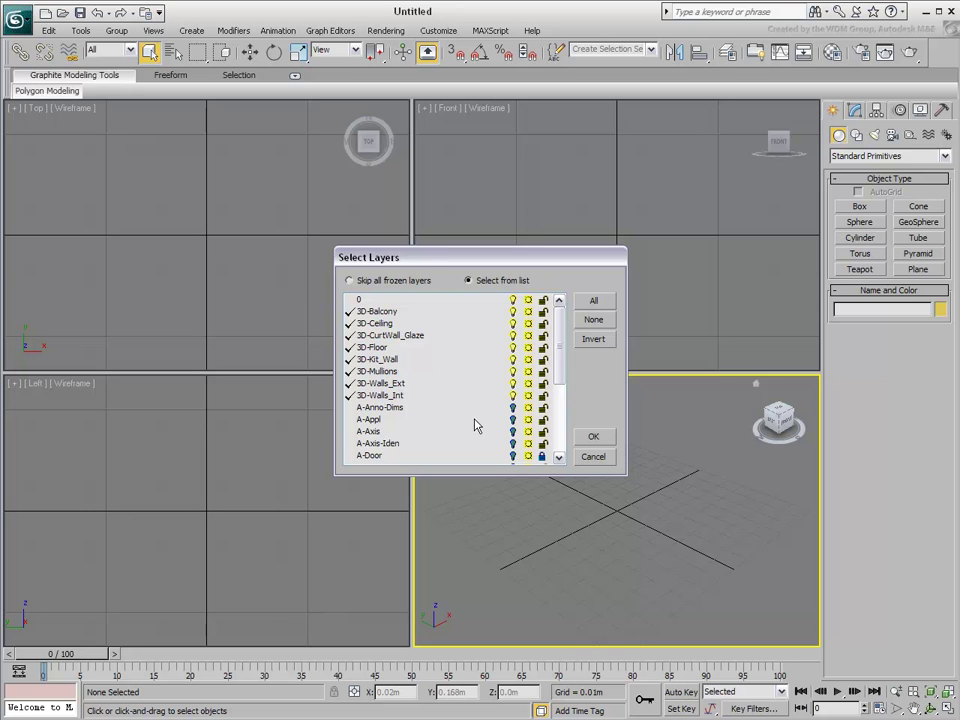
{"action": "left_click", "coordinate": [593, 440]}
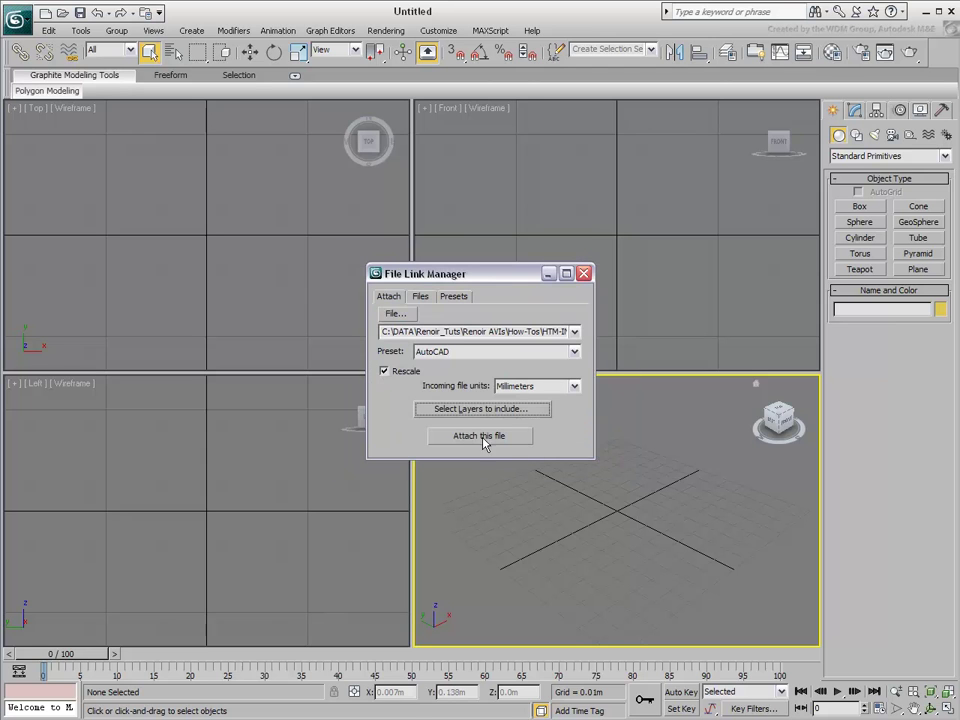
Attach the condo drawing and view the doorway wall and balcony slab in a maximized Perspective view.
{"action": "left_click", "coordinate": [481, 437]}
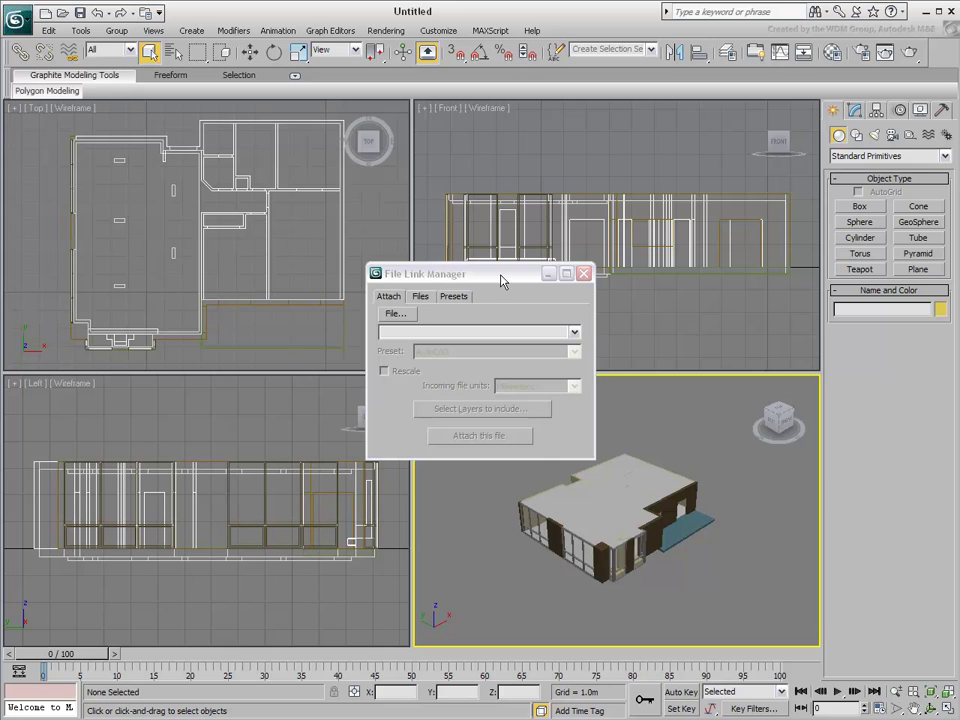
{"action": "left_click_drag", "start_coordinate": [520, 274], "coordinate": [266, 163]}
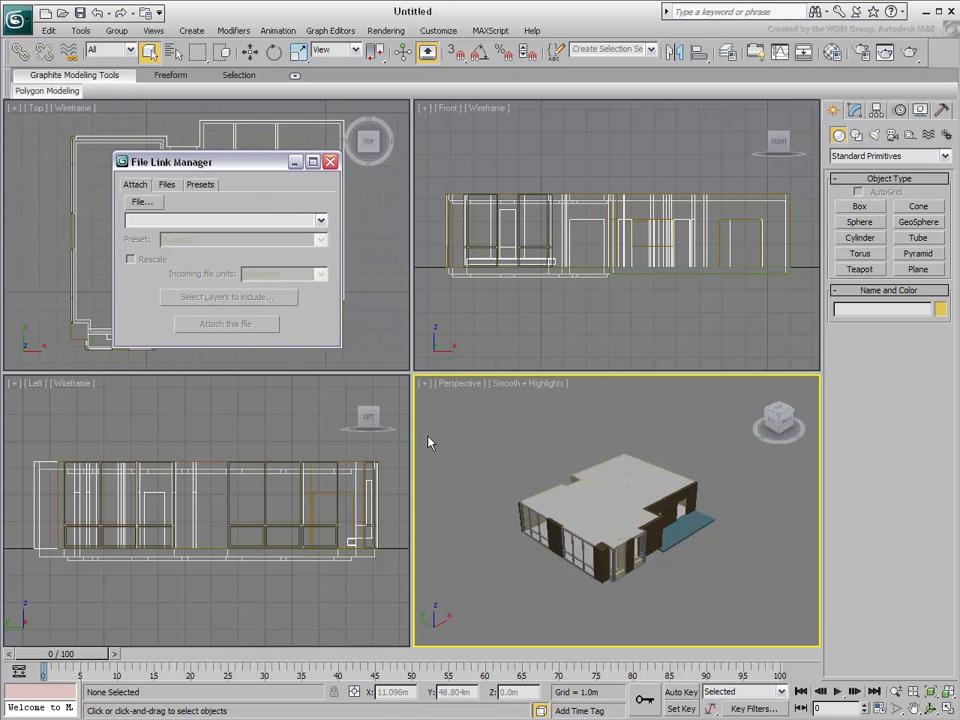
{"action": "left_click", "coordinate": [495, 478]}
{"action": "key", "text": "alt+w"}
{"action": "middle_click_drag", "start_coordinate": [495, 488], "coordinate": [476, 444], "text": "alt"}
{"action": "scroll", "coordinate": [551, 441], "scroll_direction": "up", "scroll_amount": 5}
{"action": "middle_click_drag", "start_coordinate": [553, 441], "coordinate": [467, 469], "text": "alt"}
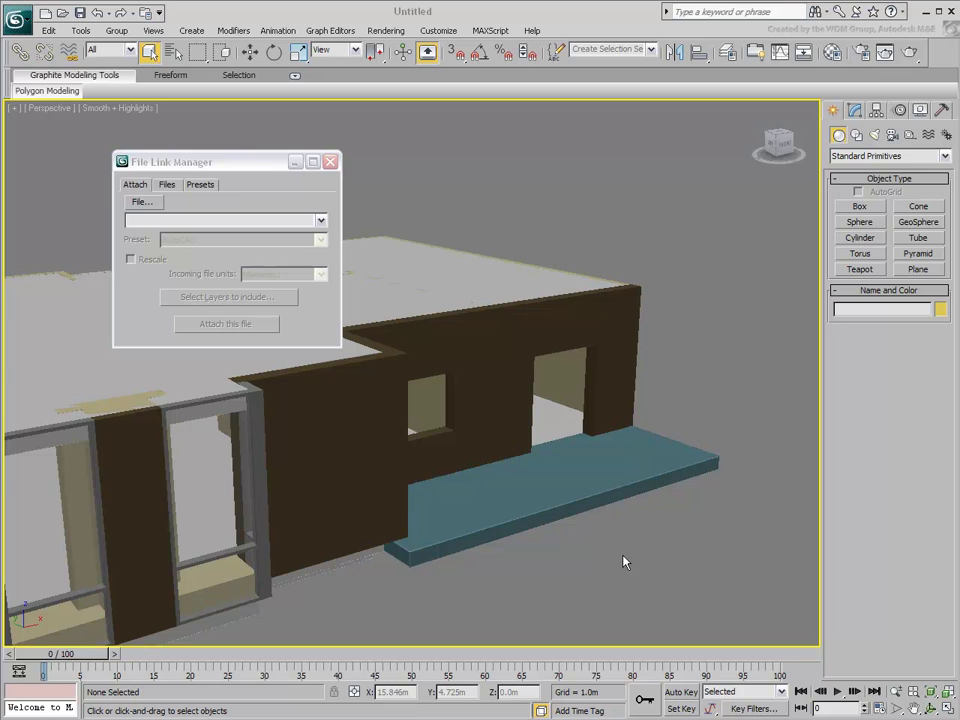
Sample the brown wall material and the balcony's concrete material into two Material Editor slots.
{"action": "left_click", "coordinate": [832, 53]}
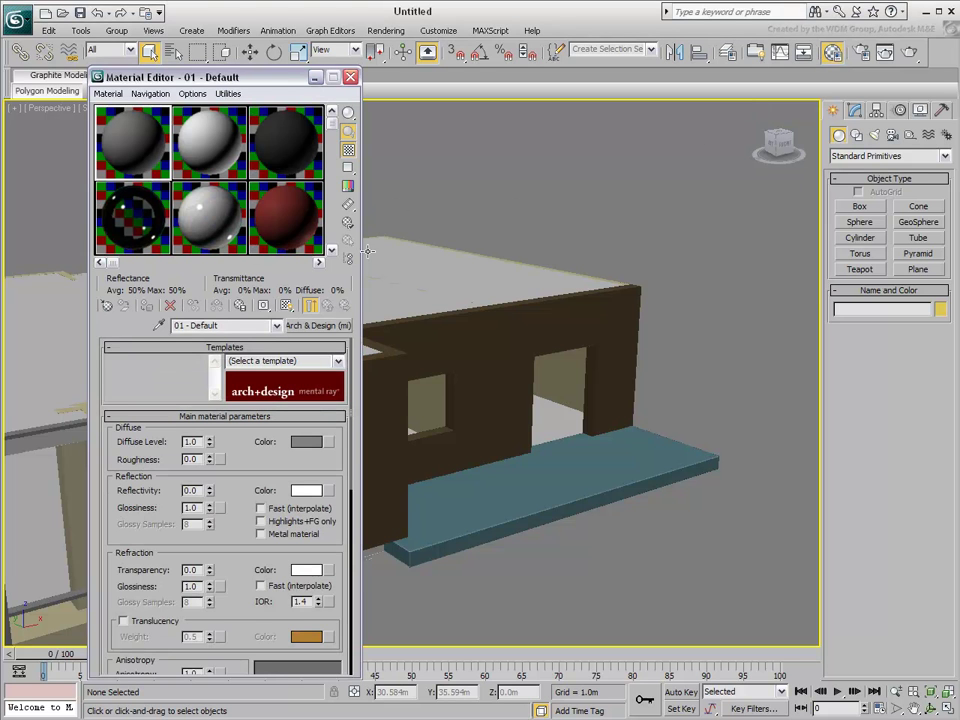
{"action": "left_click", "coordinate": [157, 328]}
{"action": "left_click", "coordinate": [419, 331]}
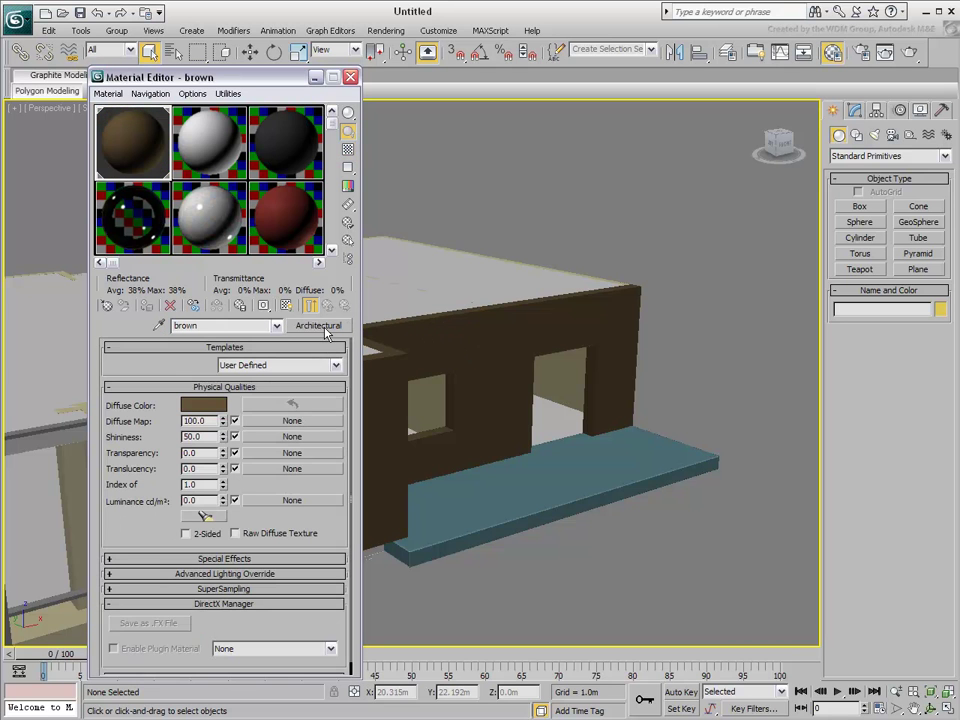
{"action": "left_click", "coordinate": [193, 142]}
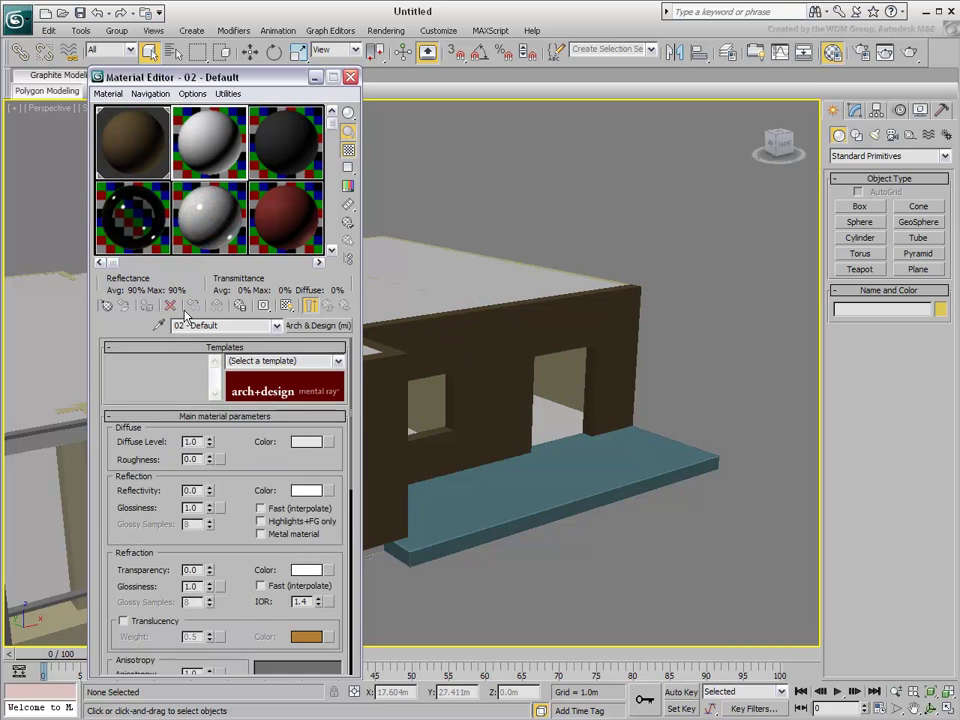
{"action": "left_click", "coordinate": [159, 325]}
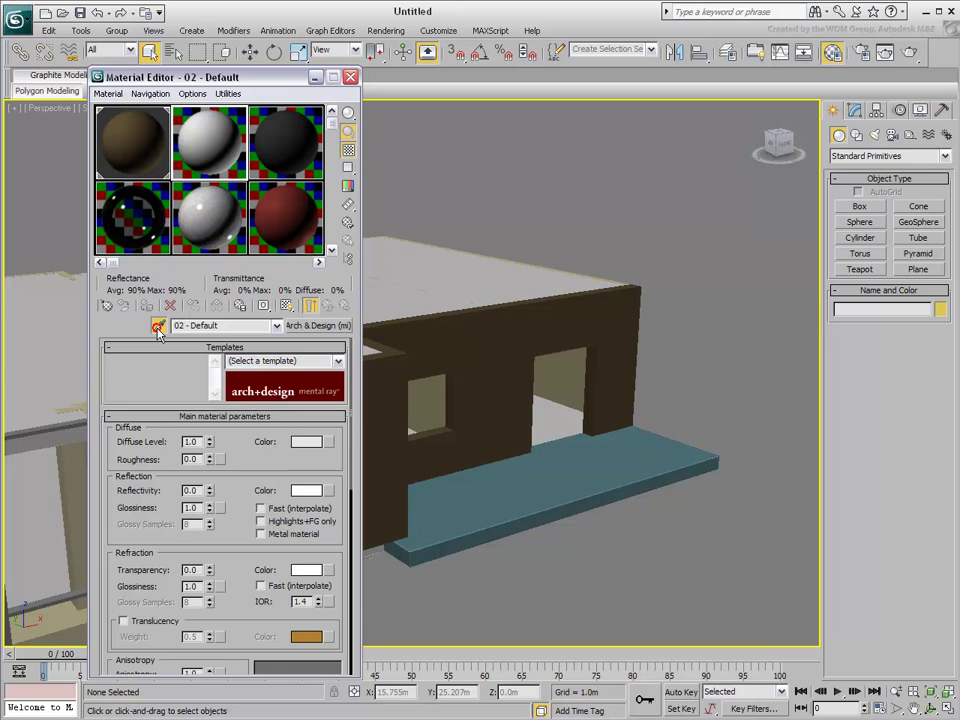
{"action": "left_click", "coordinate": [522, 463]}
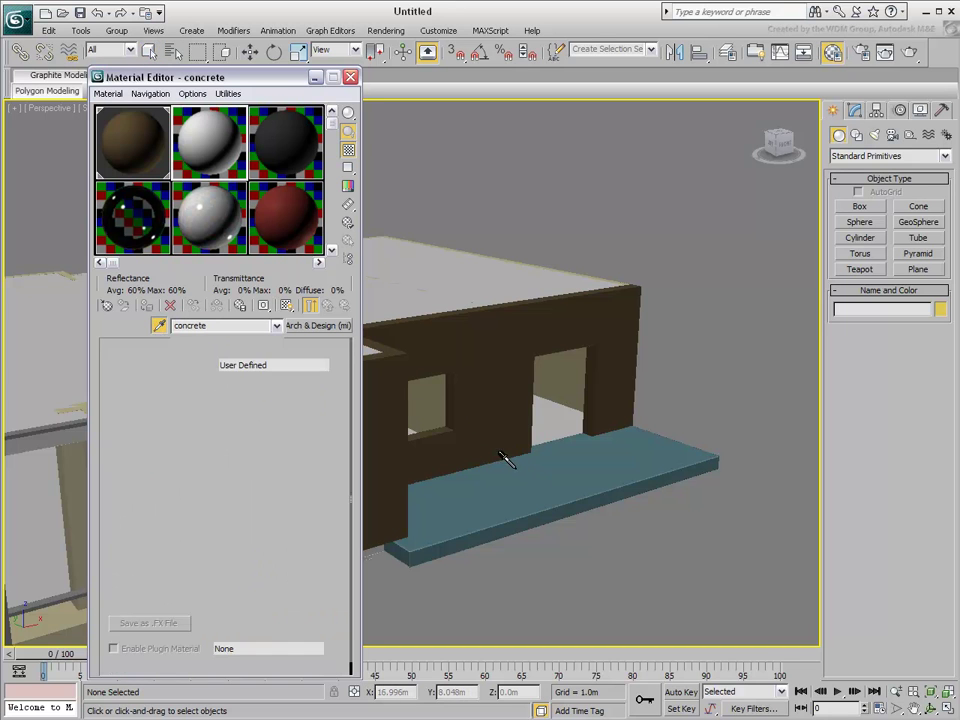
{"action": "left_click", "coordinate": [144, 165]}
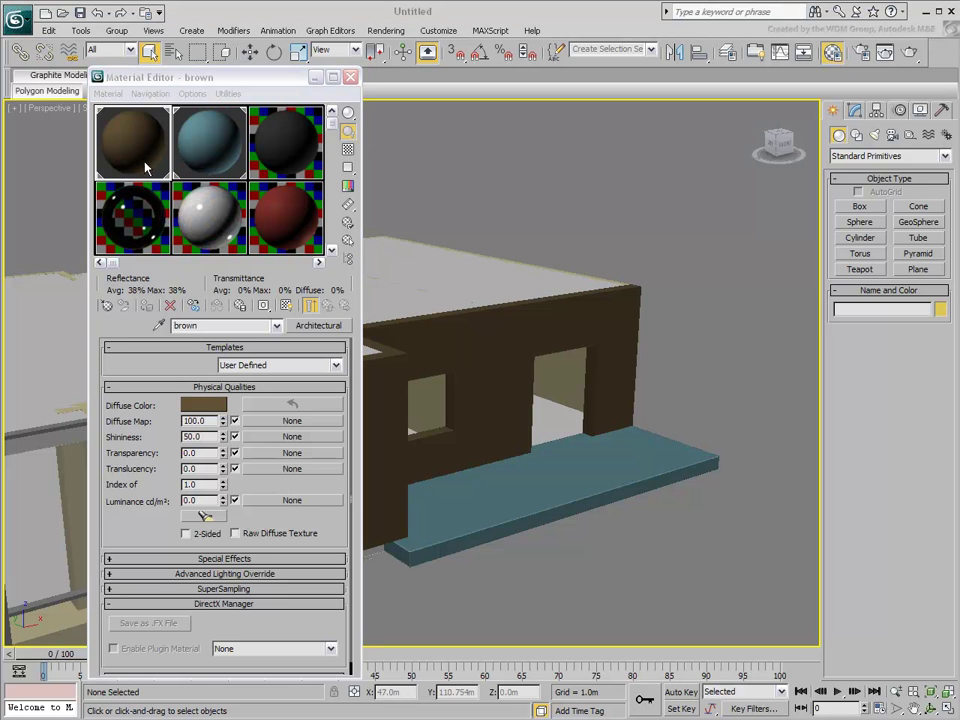
Convert the brown material to an Arch & Design Matte Finish with a Brick_diff.jpg diffuse bitmap.
{"action": "left_click", "coordinate": [319, 327]}
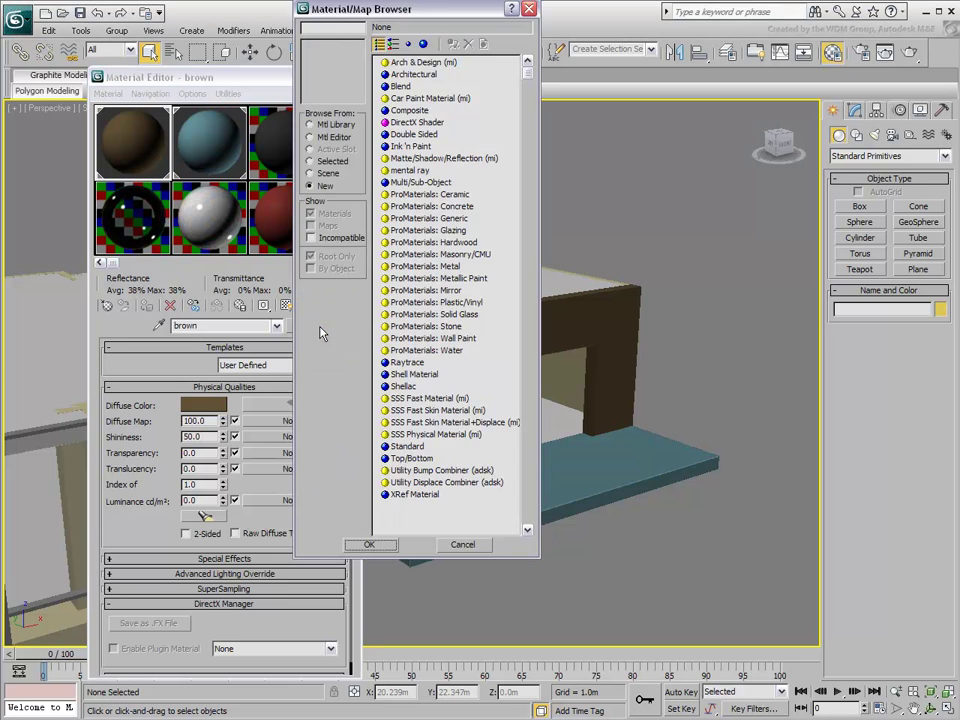
{"action": "left_click", "coordinate": [370, 544]}
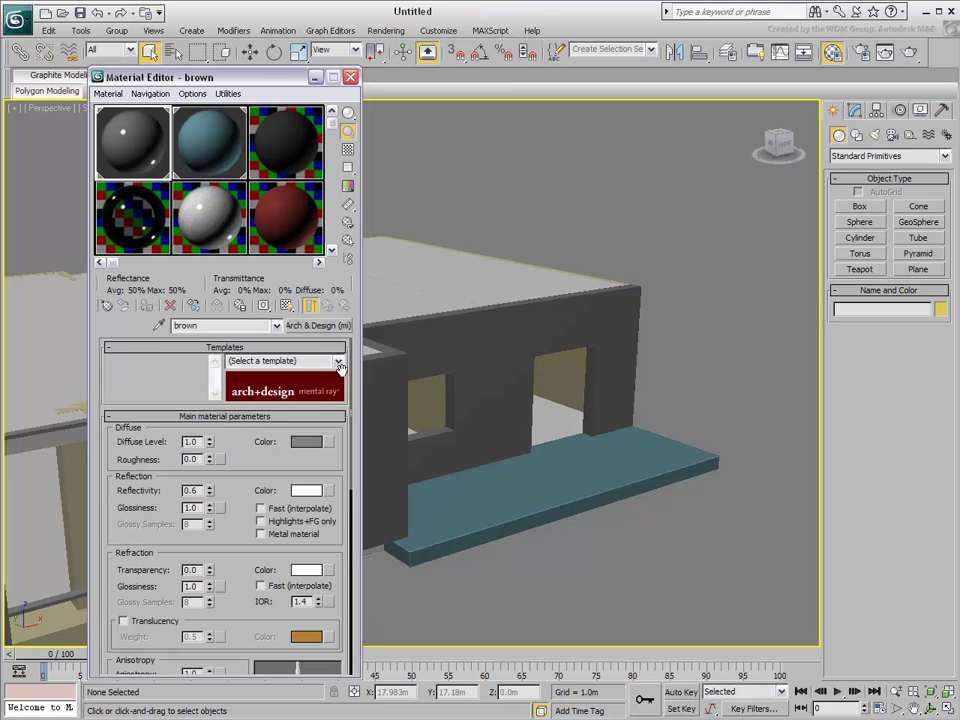
{"action": "left_click", "coordinate": [338, 362]}
{"action": "left_click", "coordinate": [256, 373]}
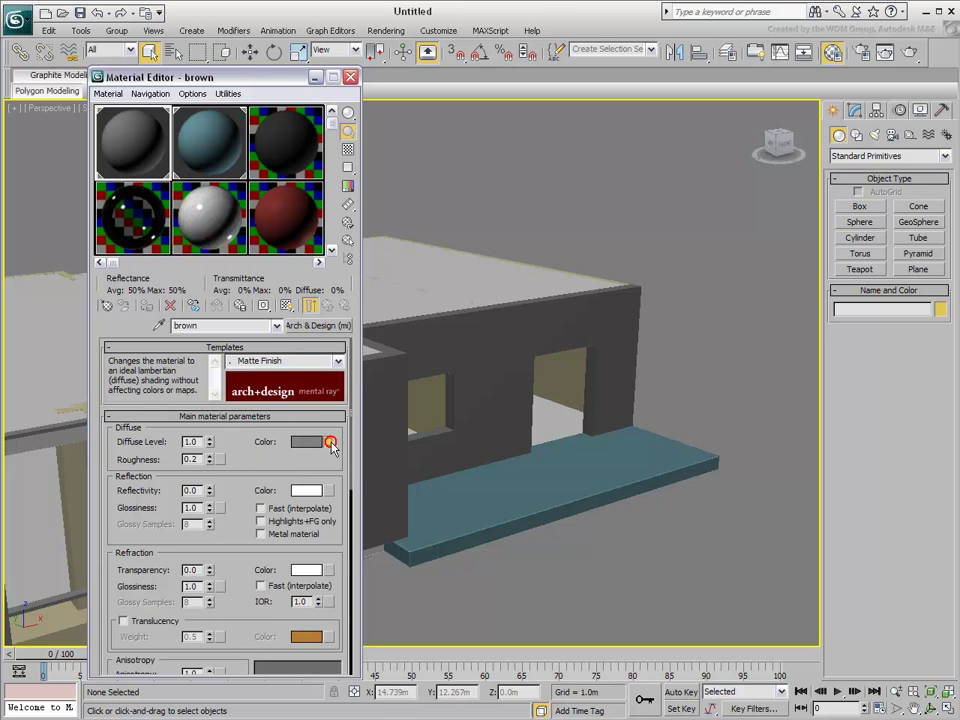
{"action": "left_click", "coordinate": [331, 443]}
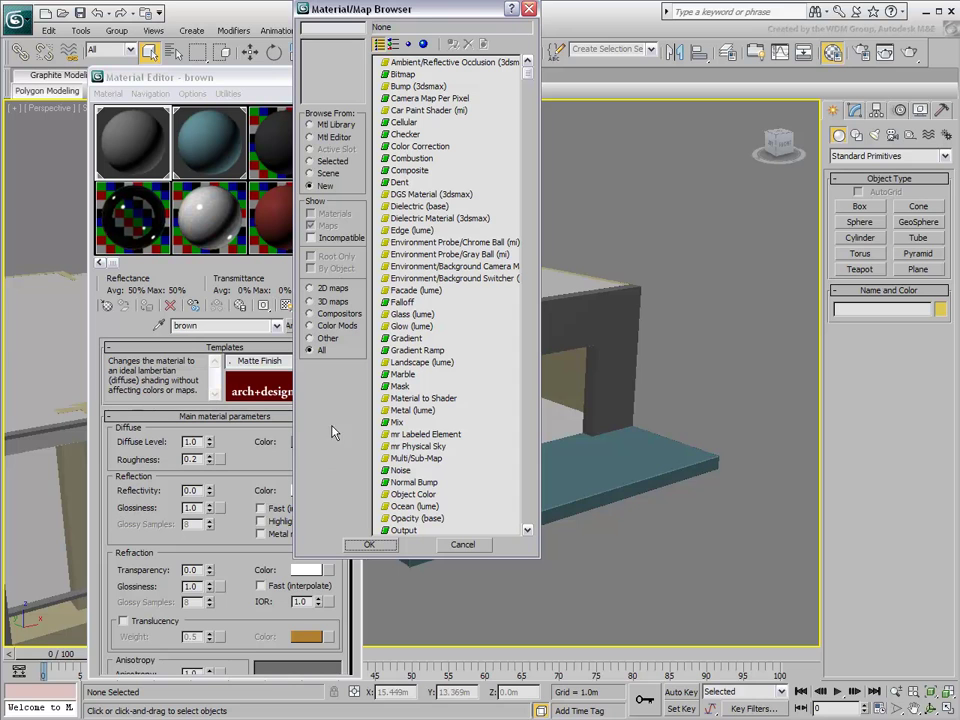
{"action": "double_click", "coordinate": [400, 74]}
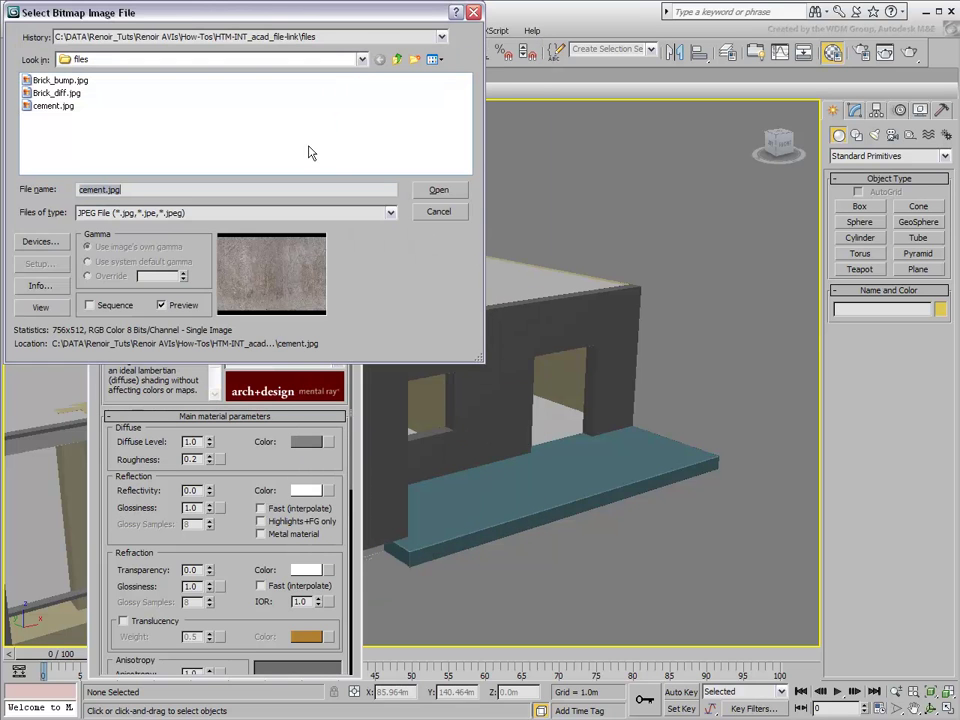
{"action": "left_click", "coordinate": [52, 92]}
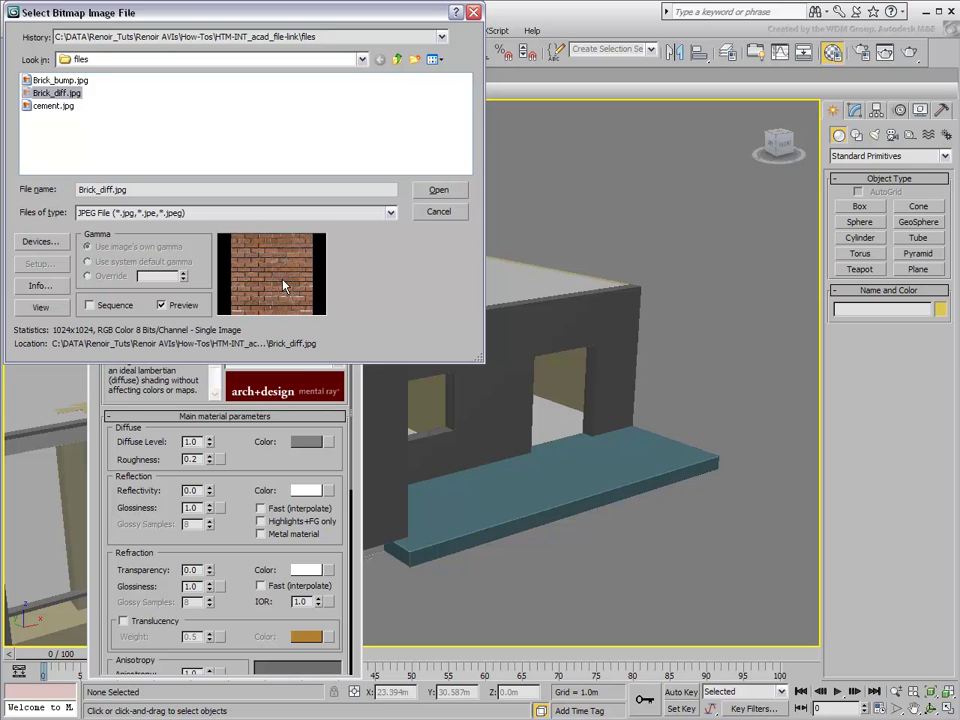
{"action": "left_click", "coordinate": [437, 190]}
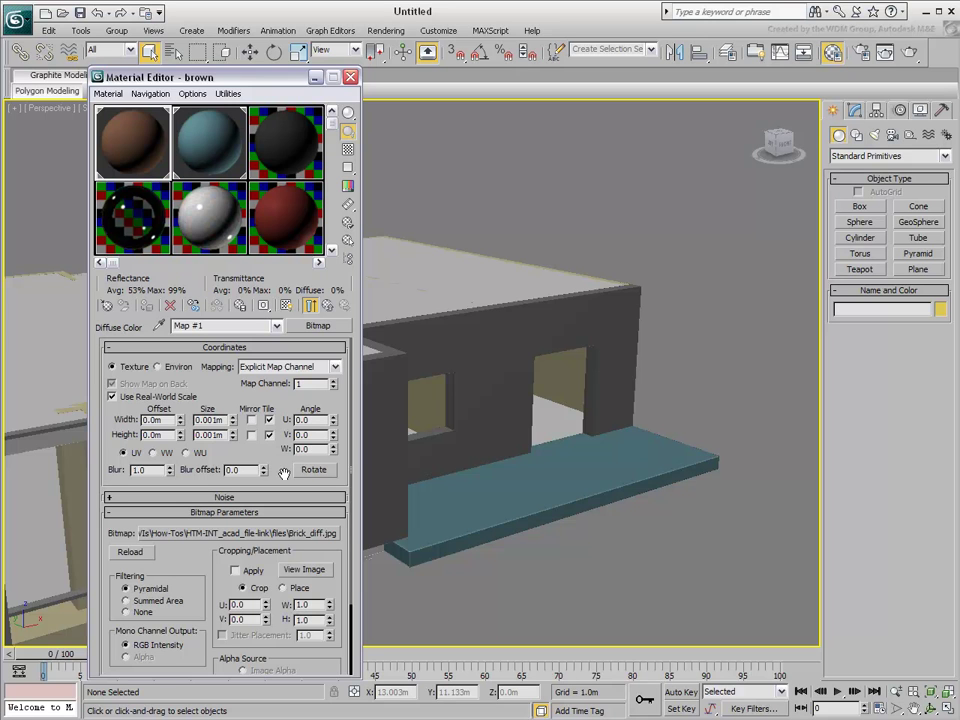
Show the brick map in the viewport and give the exterior wall a Box UVW Map modifier.
{"action": "left_click", "coordinate": [286, 305]}
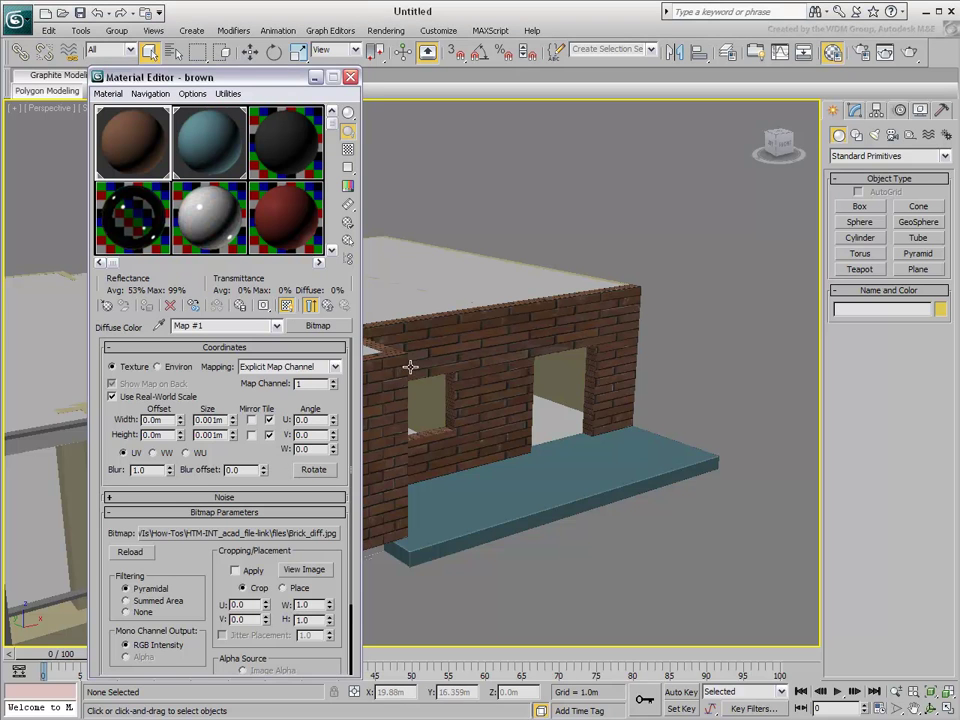
{"action": "left_click", "coordinate": [476, 354]}
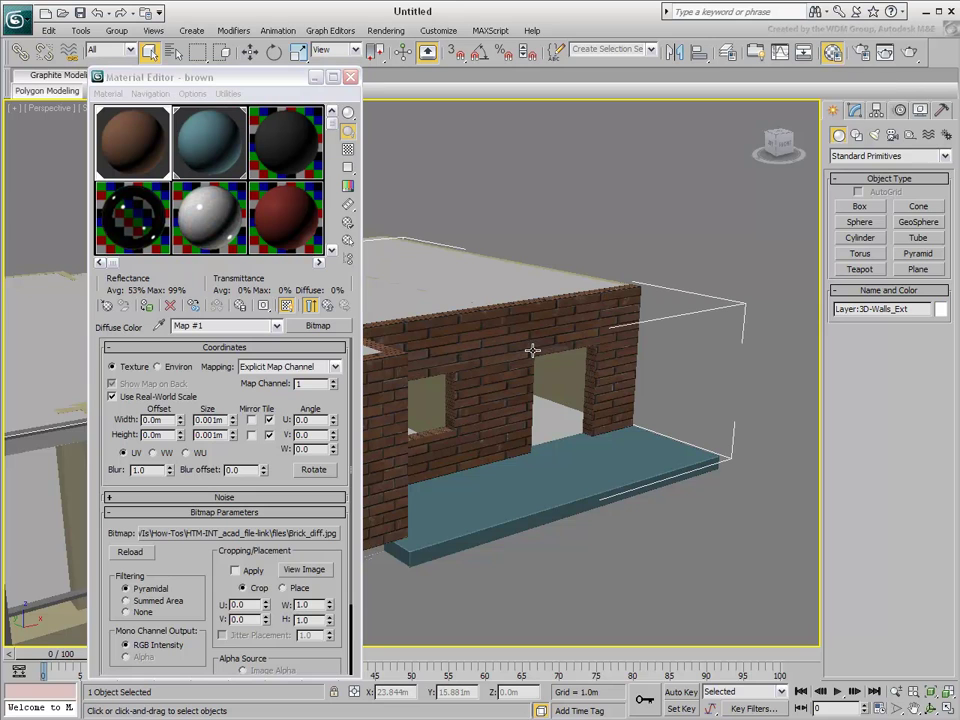
{"action": "left_click", "coordinate": [855, 110]}
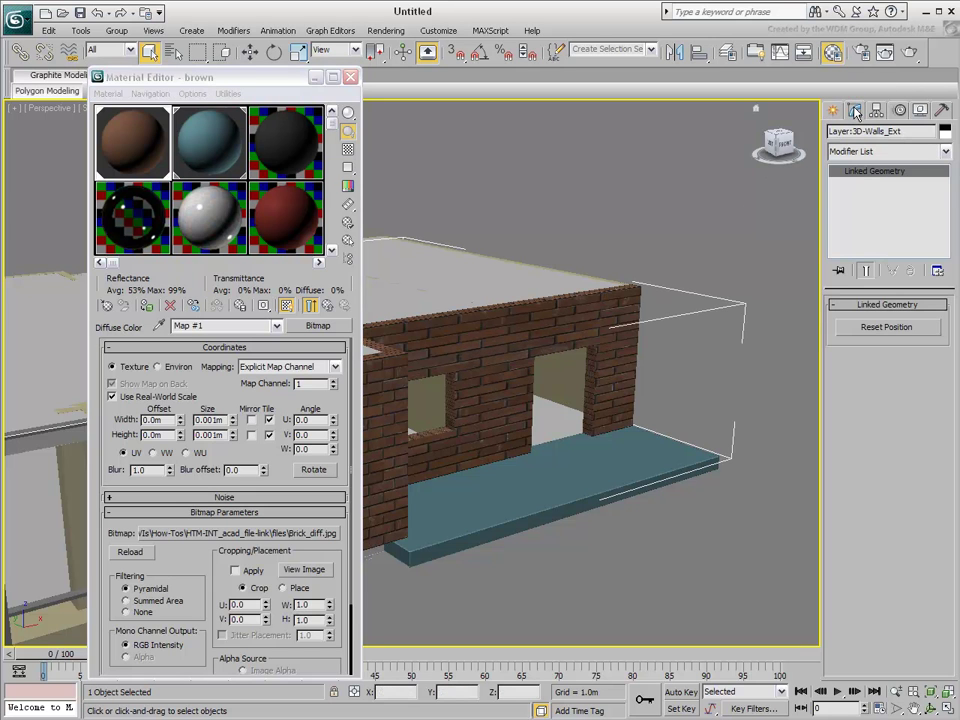
{"action": "left_click", "coordinate": [885, 151]}
{"action": "scroll", "coordinate": [884, 482], "scroll_direction": "down", "scroll_amount": 5}
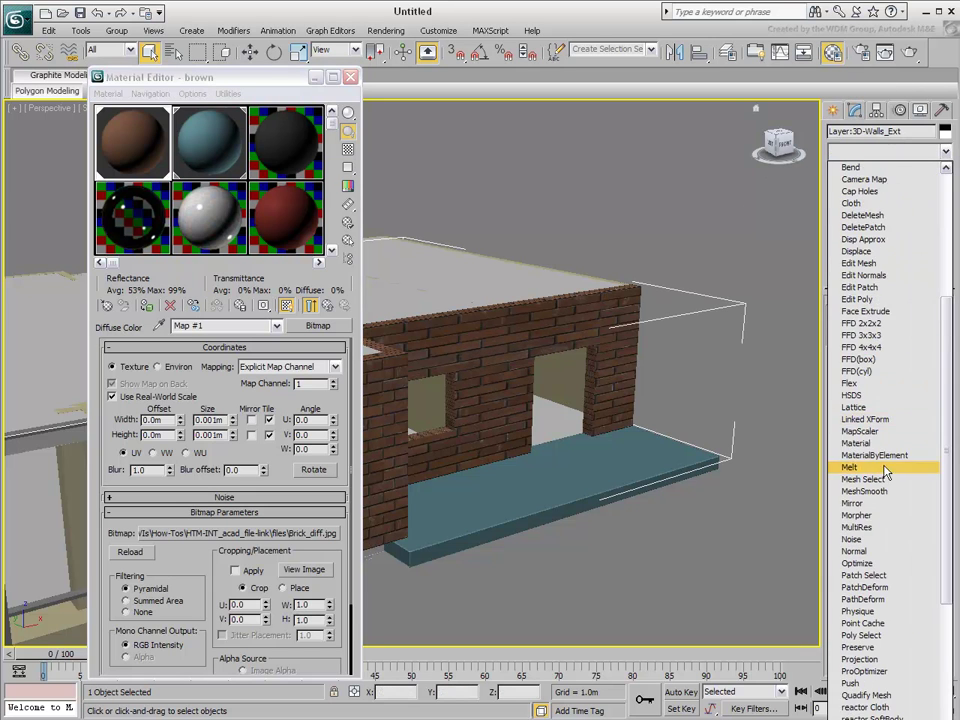
{"action": "scroll", "coordinate": [884, 482], "scroll_direction": "down", "scroll_amount": 7}
{"action": "left_click", "coordinate": [868, 683]}
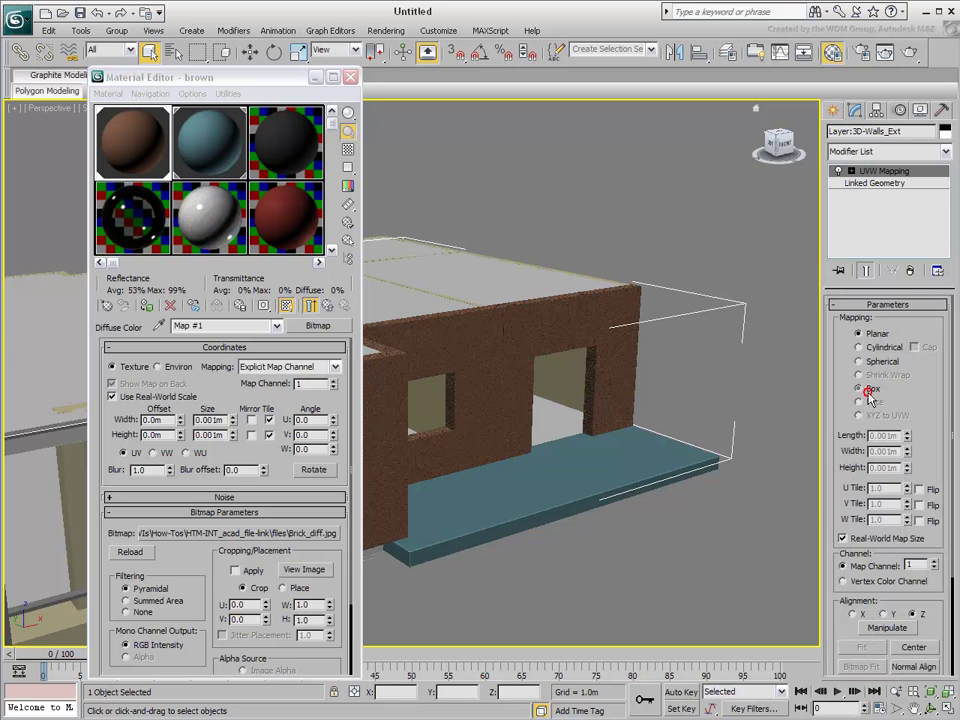
{"action": "left_click", "coordinate": [868, 390]}
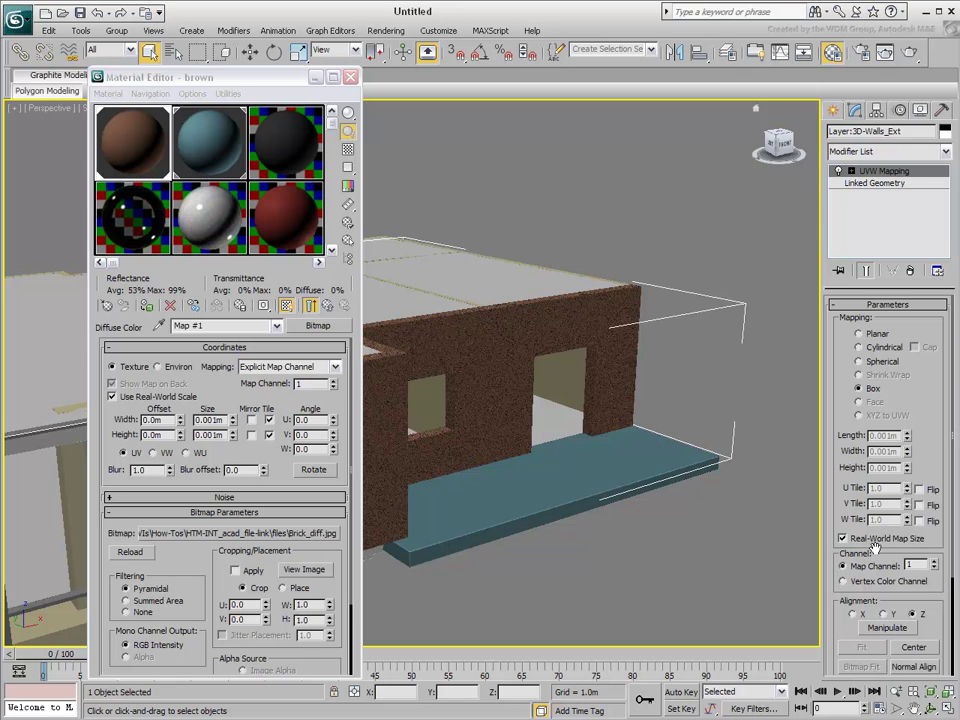
Adjust the brick texture's real-world width and height so the walls show 1.2 m brick.
{"action": "double_click", "coordinate": [221, 419]}
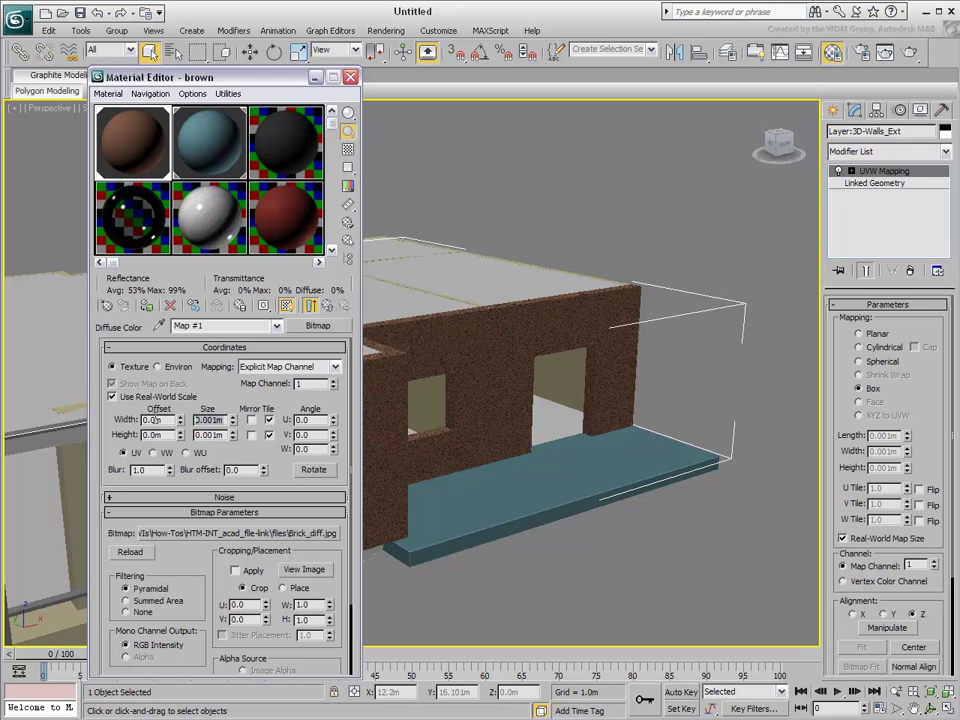
{"action": "type", "text": "1.2"}
{"action": "key", "text": "Tab"}
{"action": "type", "text": "1"}
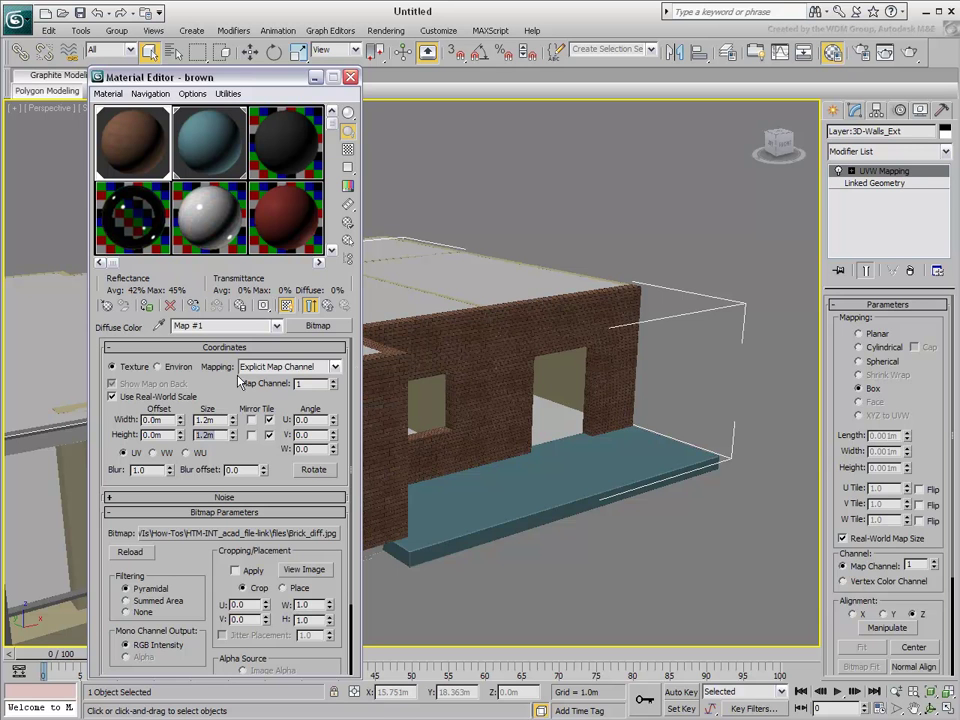
{"action": "middle_click_drag", "start_coordinate": [420, 440], "coordinate": [512, 424]}
{"action": "scroll", "coordinate": [512, 424], "scroll_direction": "up", "scroll_amount": 4}
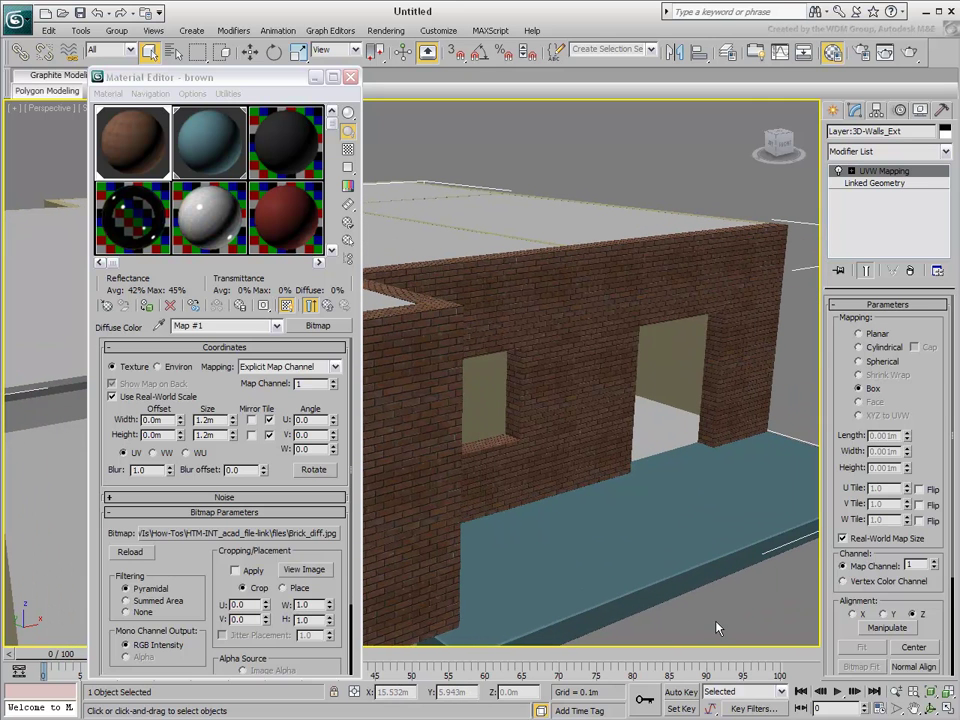
Add a Box-projection UVW Map modifier to the balcony slab.
{"action": "left_click", "coordinate": [658, 572]}
{"action": "left_click", "coordinate": [884, 152]}
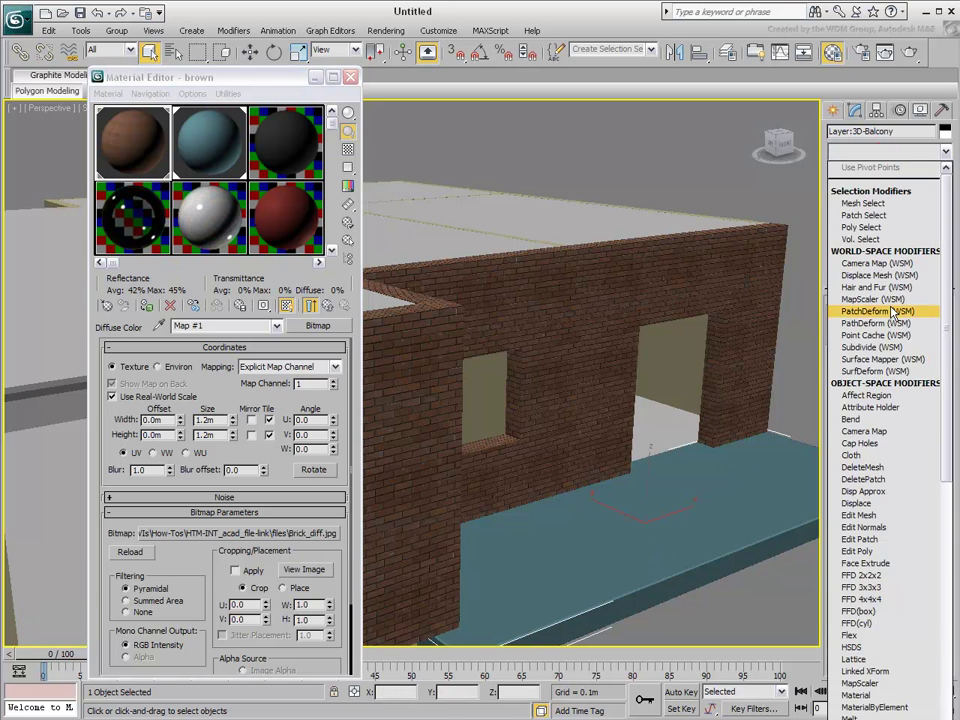
{"action": "scroll", "coordinate": [831, 491], "scroll_direction": "down", "scroll_amount": 15}
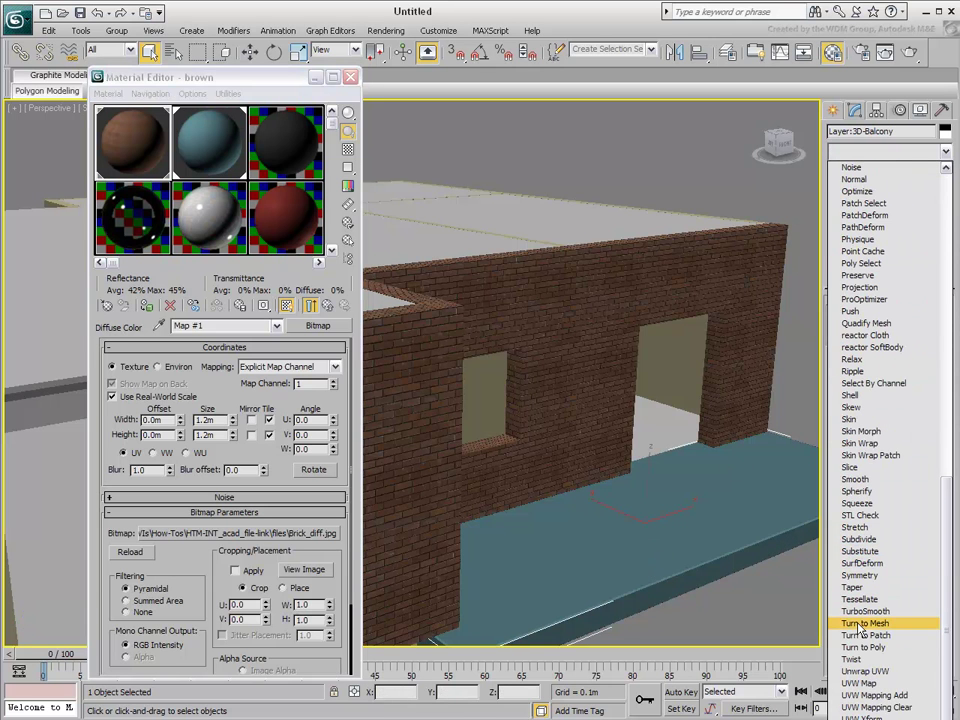
{"action": "left_click", "coordinate": [855, 683]}
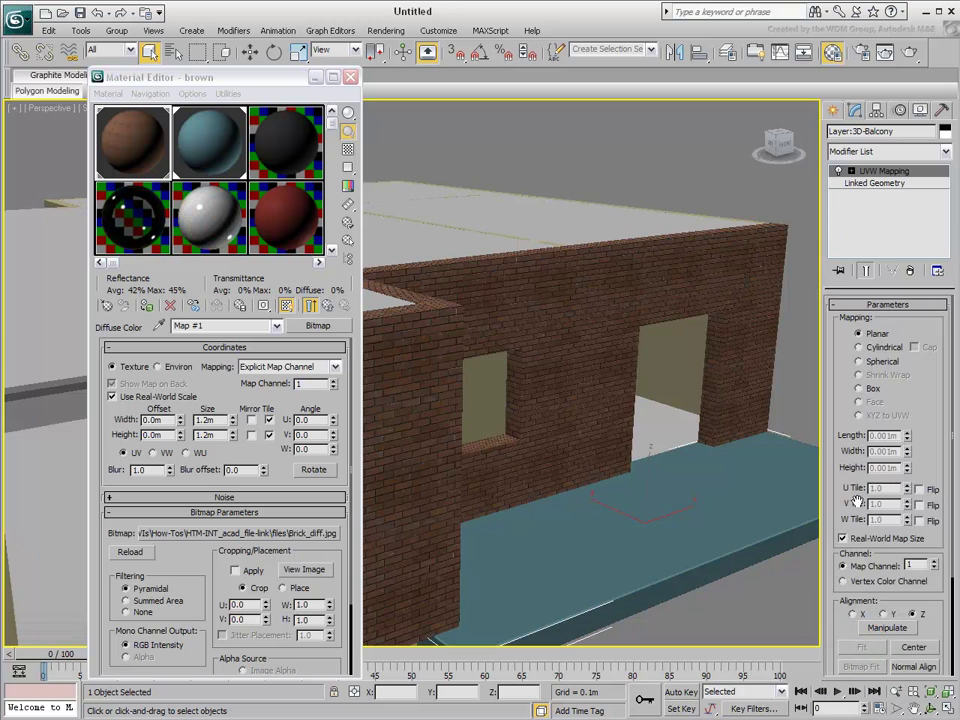
{"action": "left_click", "coordinate": [859, 388]}
Convert the concrete material to an Arch & Design Matte Finish with a cement.jpg diffuse bitmap.
{"action": "left_click", "coordinate": [207, 138]}
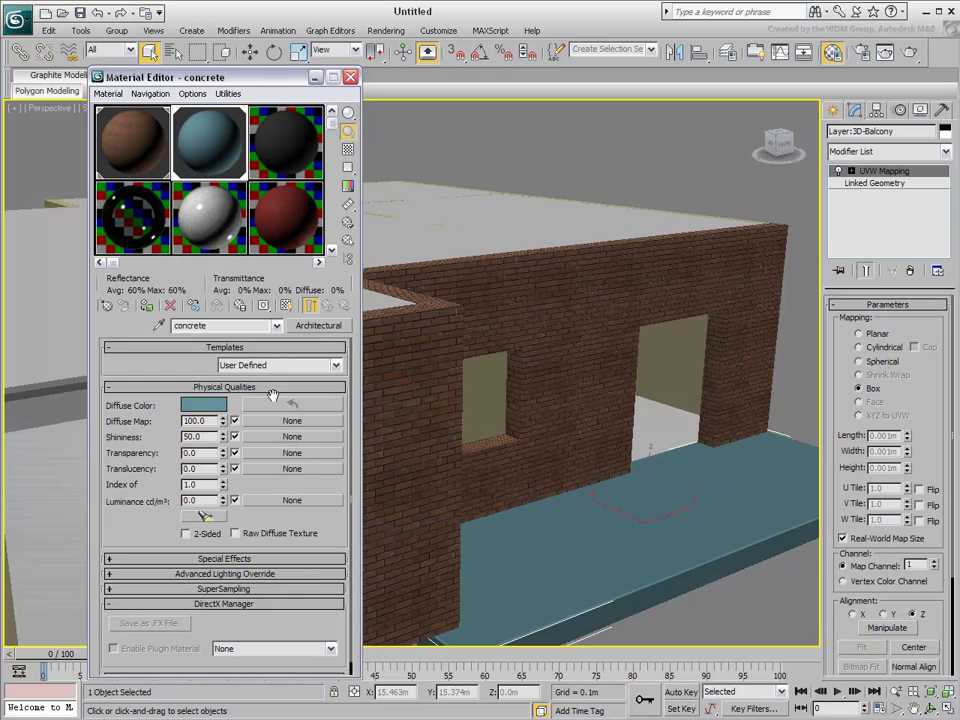
{"action": "left_click", "coordinate": [317, 326]}
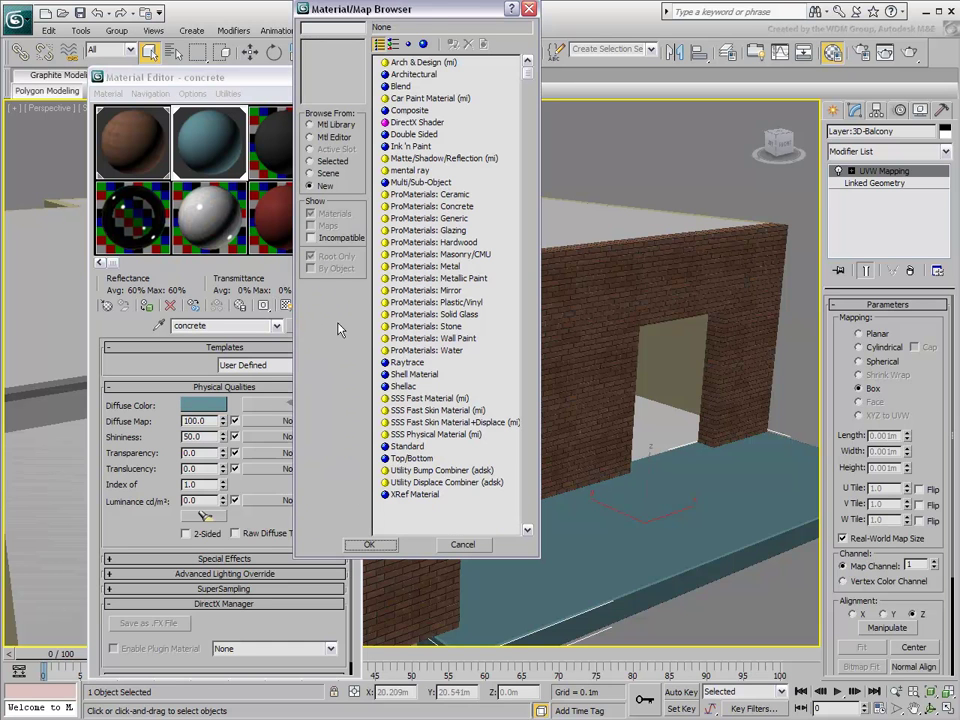
{"action": "left_click", "coordinate": [408, 63]}
{"action": "left_click", "coordinate": [370, 546]}
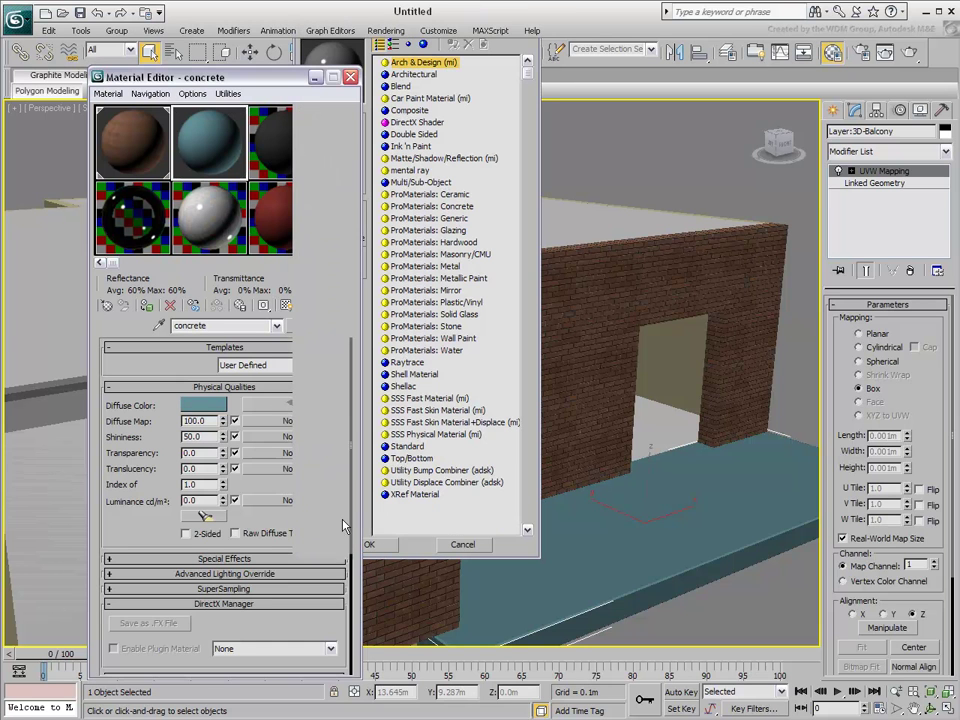
{"action": "left_click", "coordinate": [339, 361]}
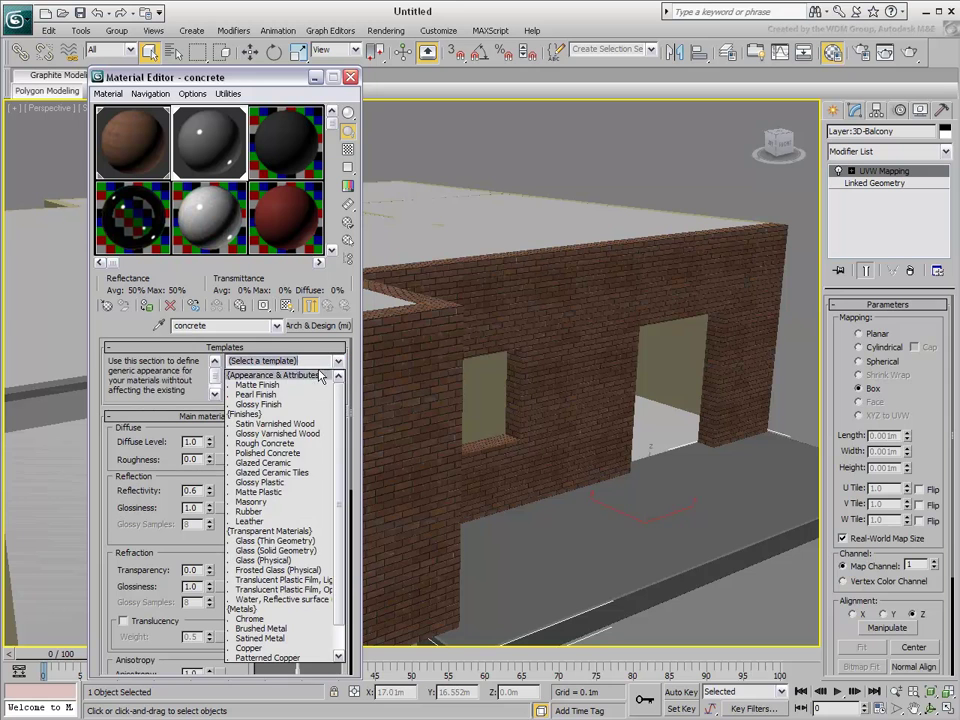
{"action": "left_click", "coordinate": [300, 388]}
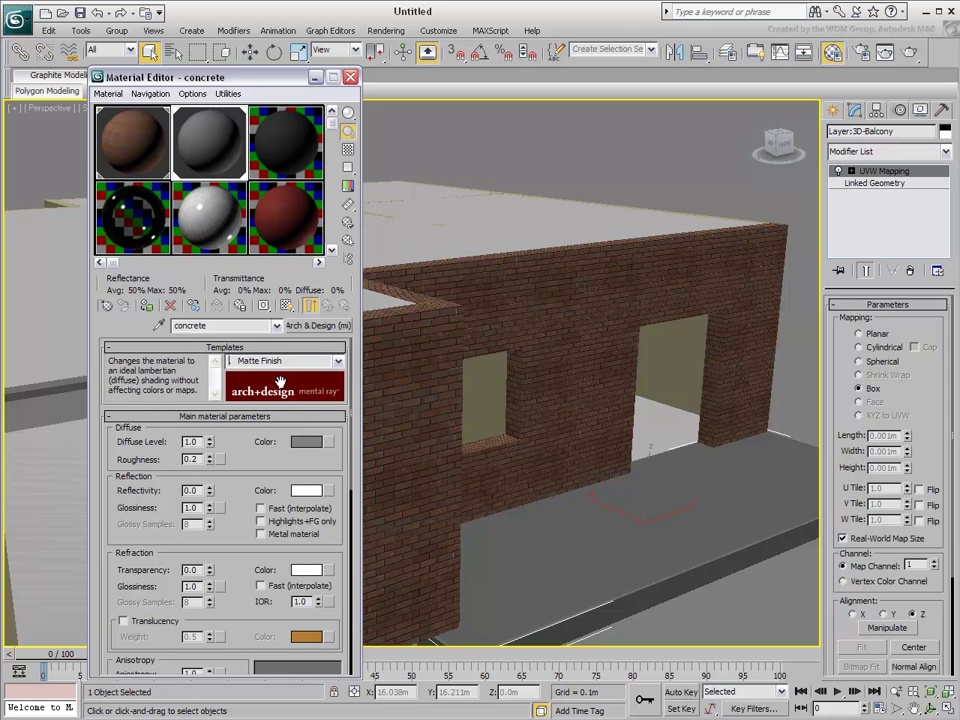
{"action": "left_click", "coordinate": [329, 441]}
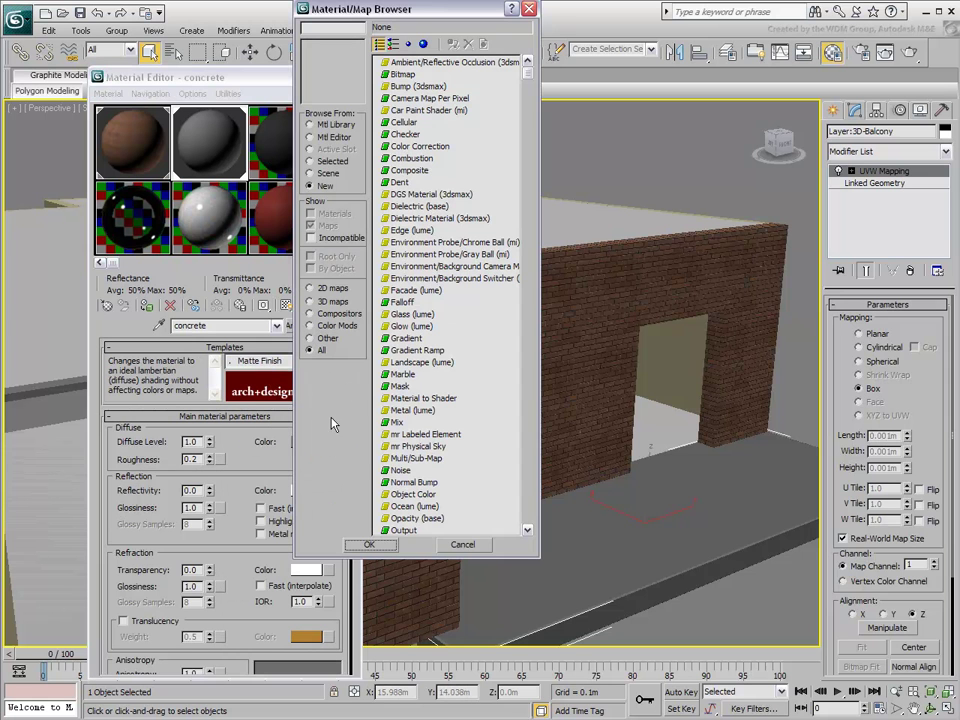
{"action": "left_click", "coordinate": [402, 74]}
{"action": "left_click", "coordinate": [372, 545]}
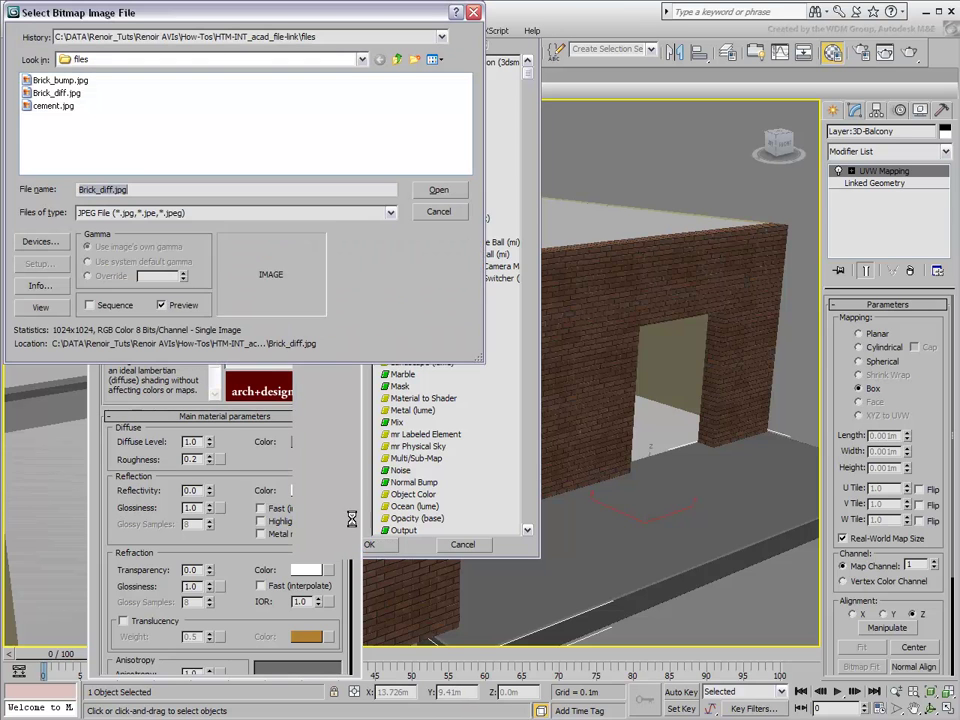
{"action": "left_click", "coordinate": [54, 105]}
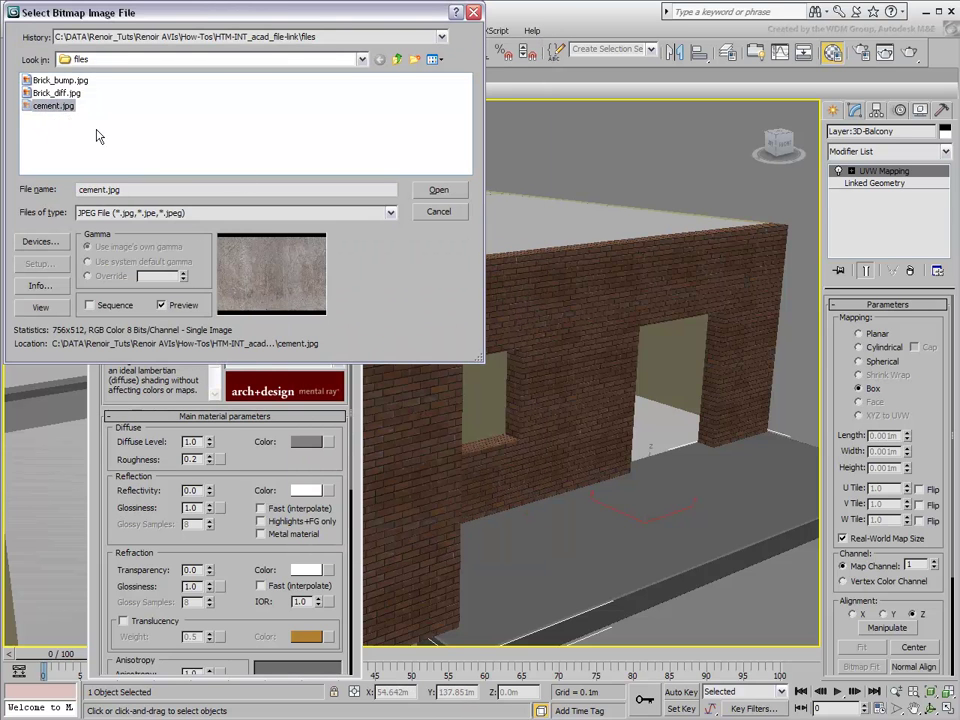
{"action": "left_click", "coordinate": [430, 190]}
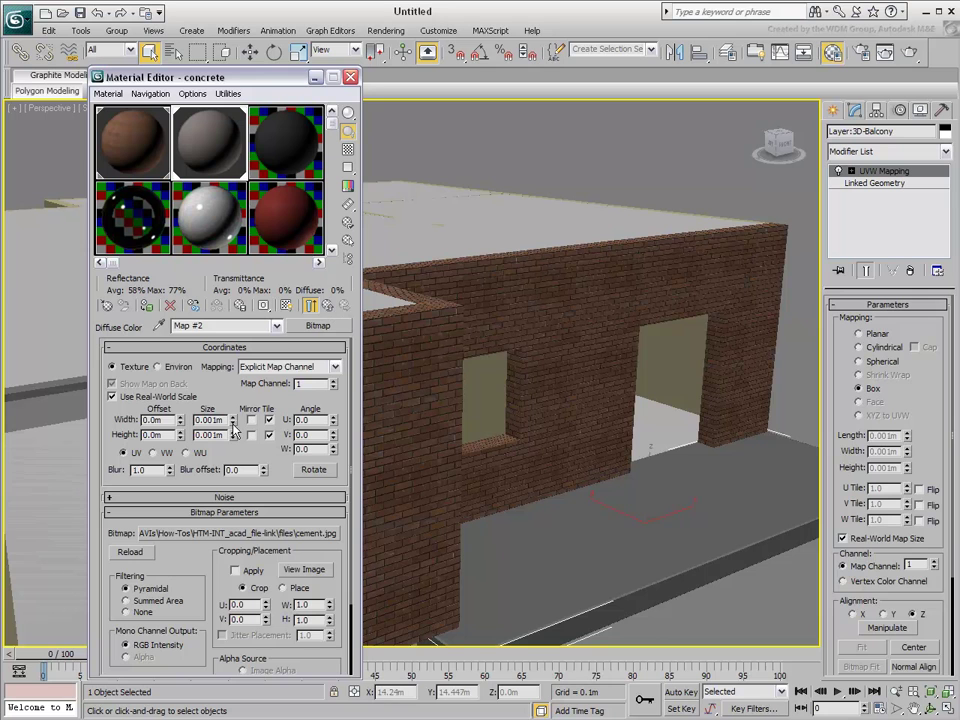
Size the cement texture to 6.0 m by 8.0 m and show it on the balcony slab.
{"action": "left_click", "coordinate": [209, 419]}
{"action": "type", "text": "6"}
{"action": "key", "text": "Tab"}
{"action": "type", "text": "8"}
{"action": "key", "text": "Return"}
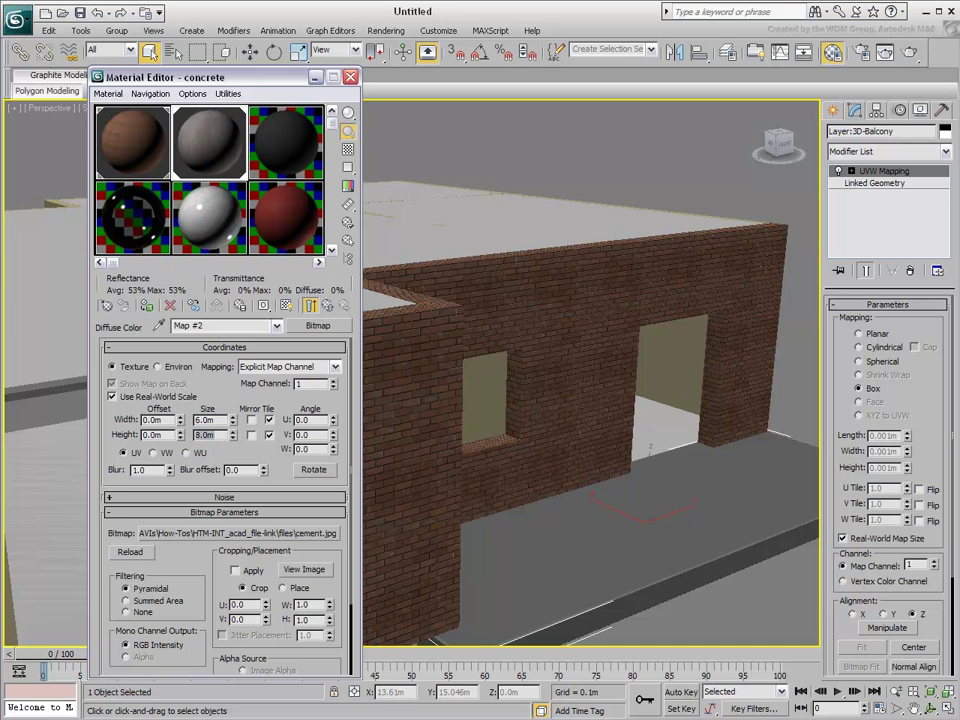
{"action": "left_click", "coordinate": [284, 306]}
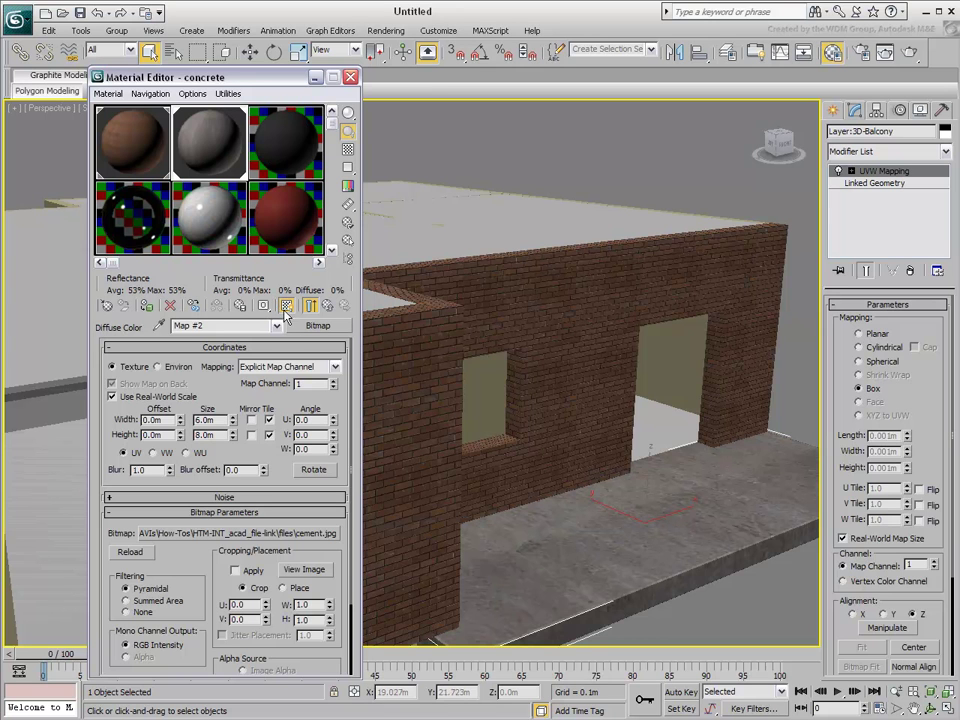
{"action": "left_click", "coordinate": [726, 611]}
{"action": "middle_click_drag", "start_coordinate": [724, 608], "coordinate": [698, 569]}
{"action": "middle_click_drag", "start_coordinate": [639, 521], "coordinate": [514, 542], "text": "alt"}
{"action": "middle_click_drag", "start_coordinate": [514, 388], "coordinate": [476, 360], "text": "alt"}
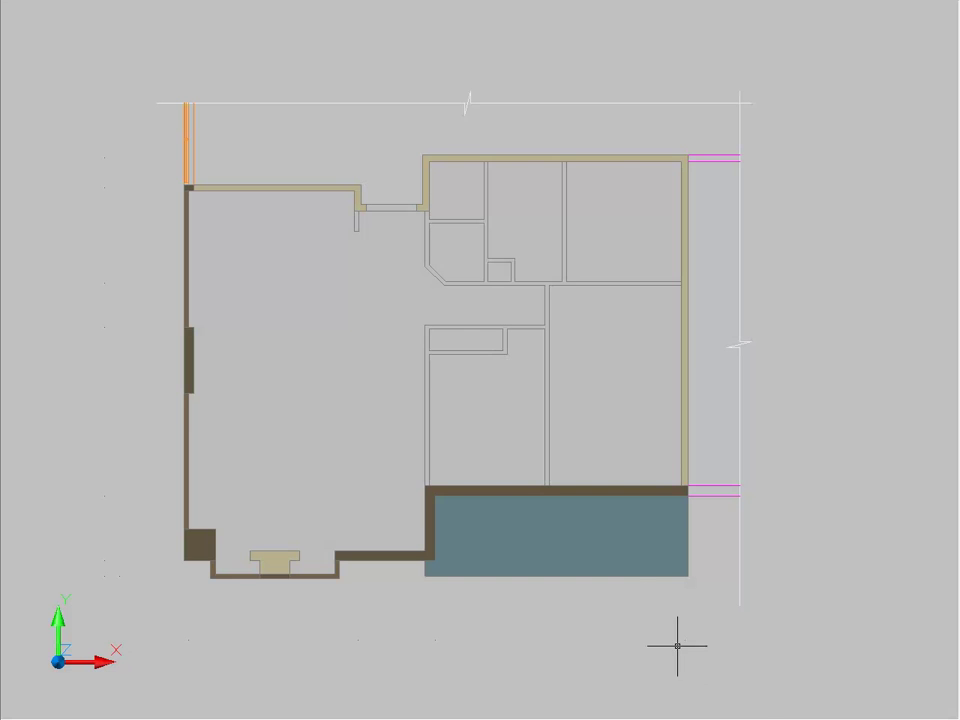
Grip-stretch the balcony floor region's bottom edge about 1981 mm downward, then save the drawing.
{"action": "left_click", "coordinate": [609, 578]}
{"action": "left_click", "coordinate": [688, 576], "text": "shift"}
{"action": "left_click", "coordinate": [424, 576]}
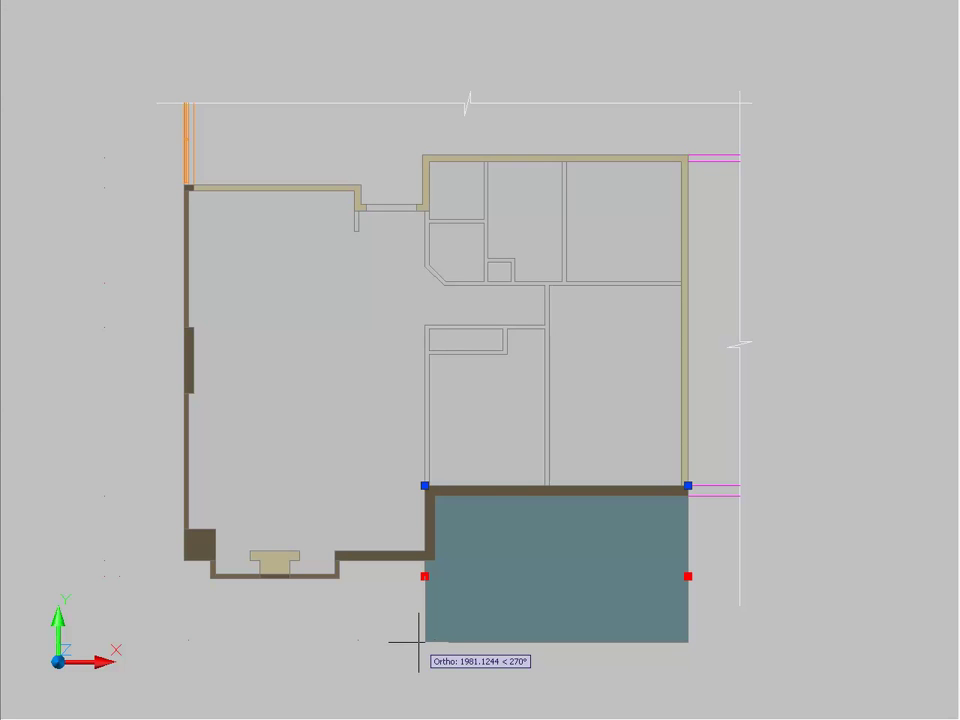
{"action": "left_click", "coordinate": [418, 641]}
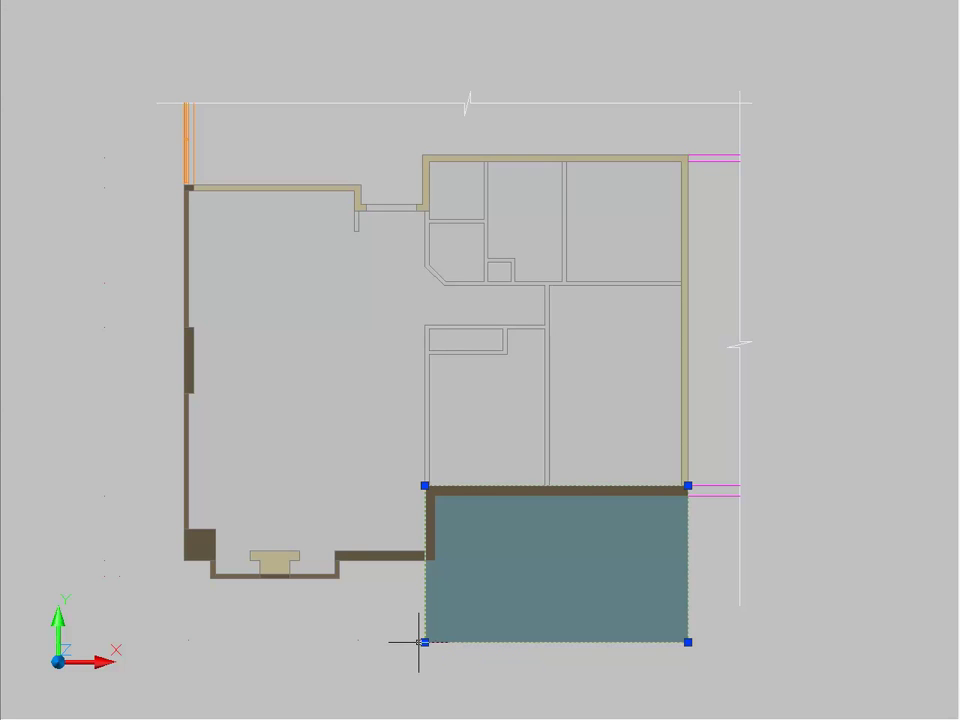
{"action": "key", "text": "Escape"}
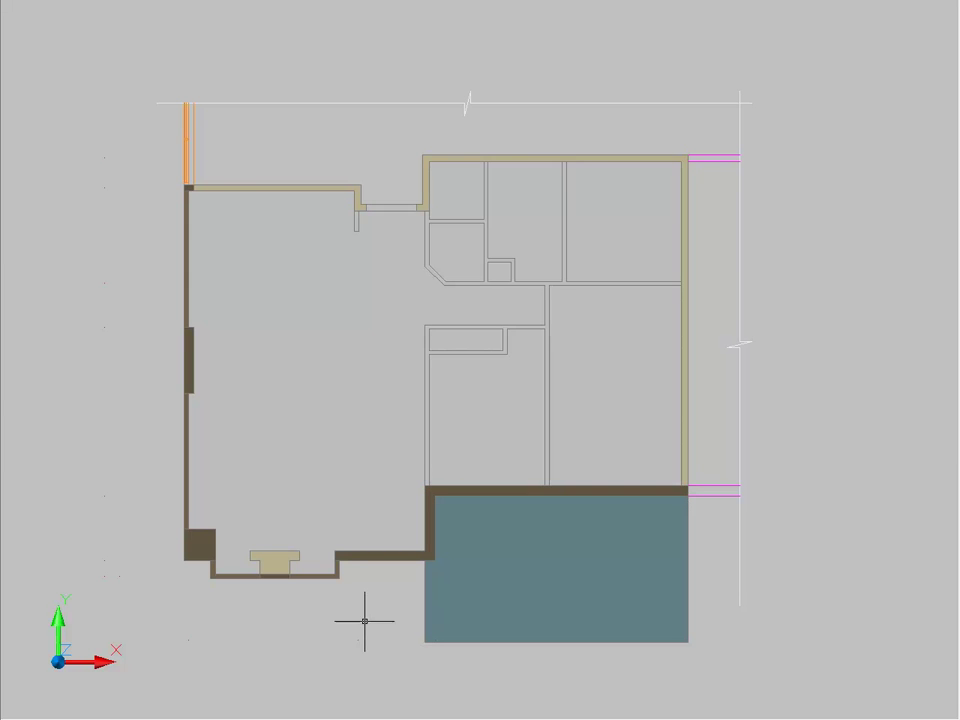
{"action": "left_click", "coordinate": [36, 6]}
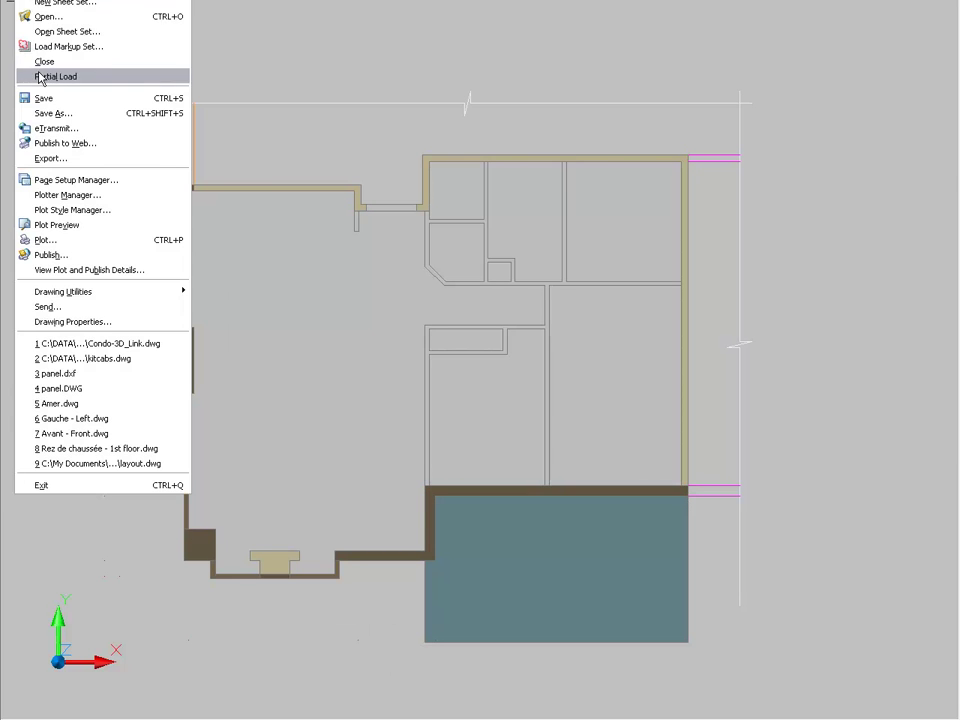
{"action": "left_click", "coordinate": [53, 98]}
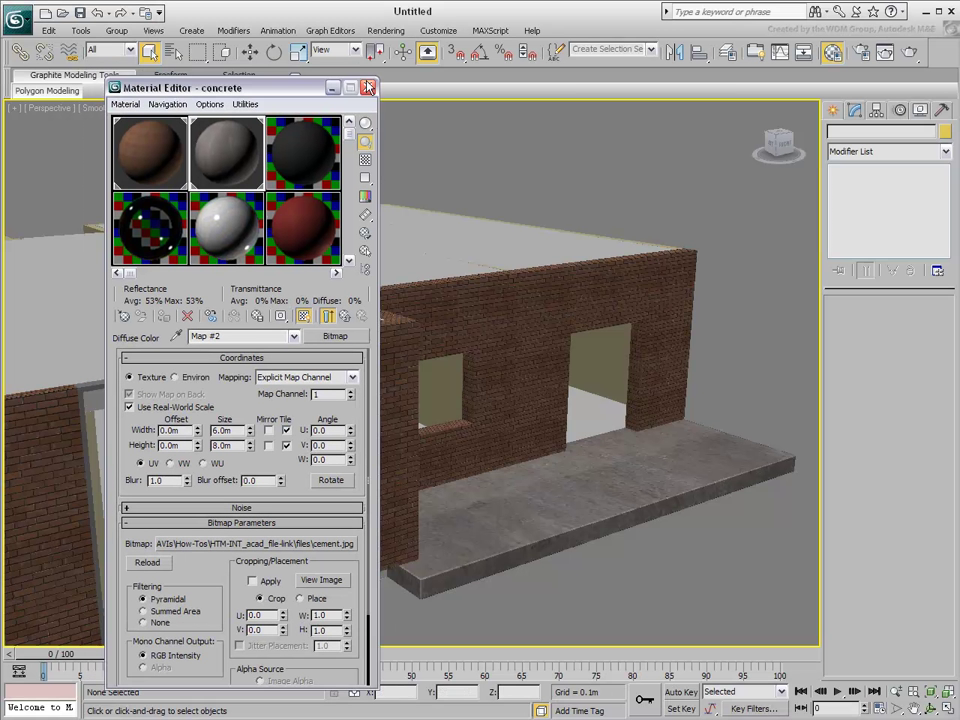
Close the Material Editor and reload the linked condo DWG from the File Link Manager.
{"action": "left_click", "coordinate": [365, 88]}
{"action": "left_click", "coordinate": [166, 187]}
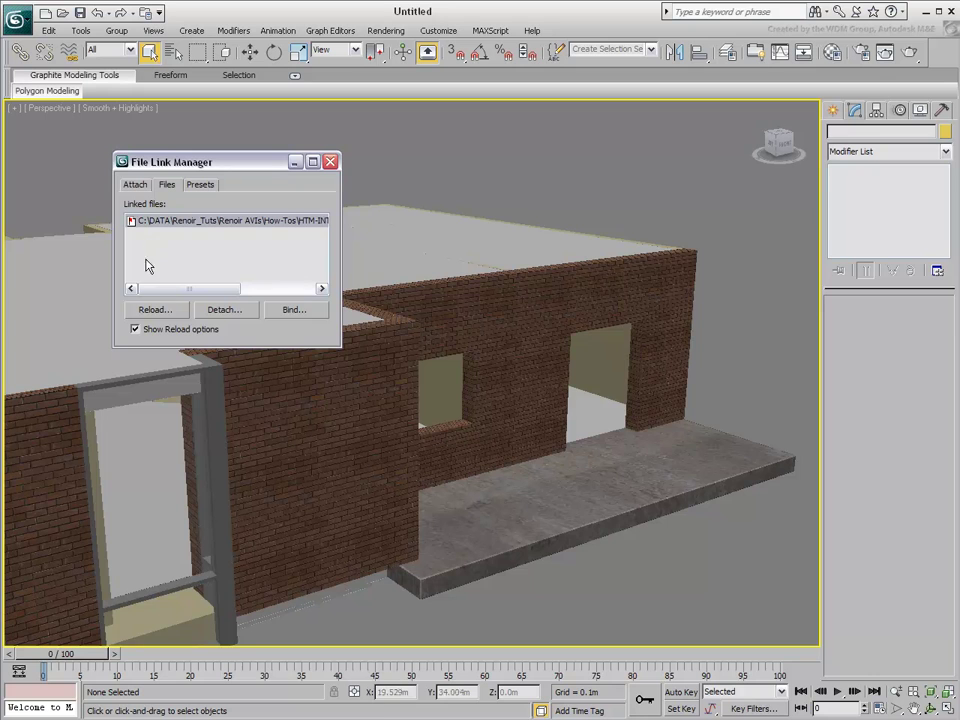
{"action": "left_click", "coordinate": [150, 313]}
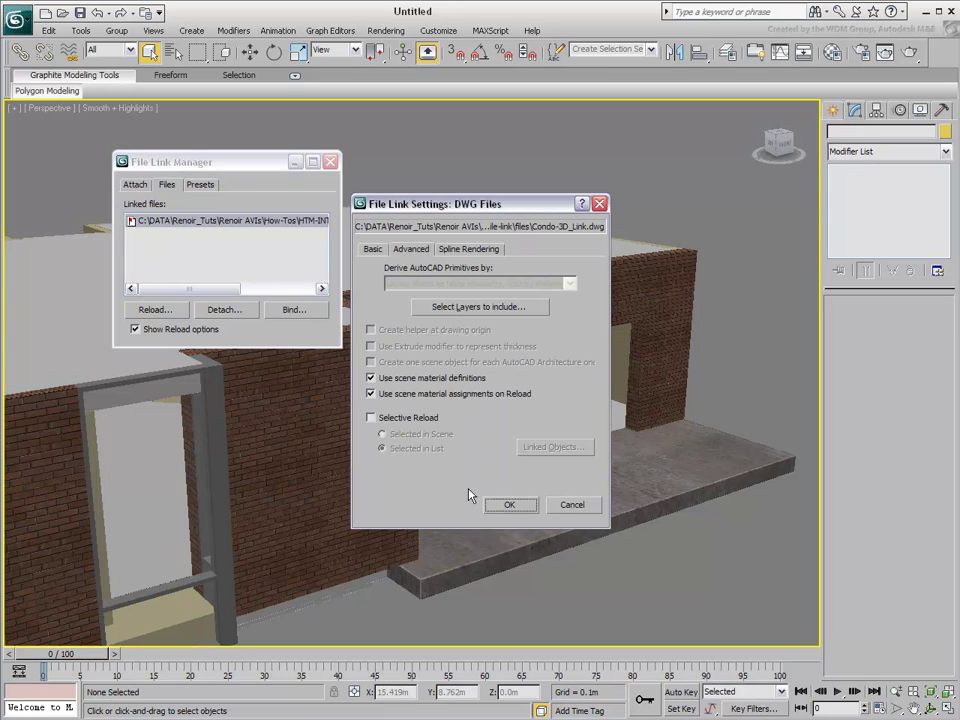
{"action": "left_click", "coordinate": [508, 505]}
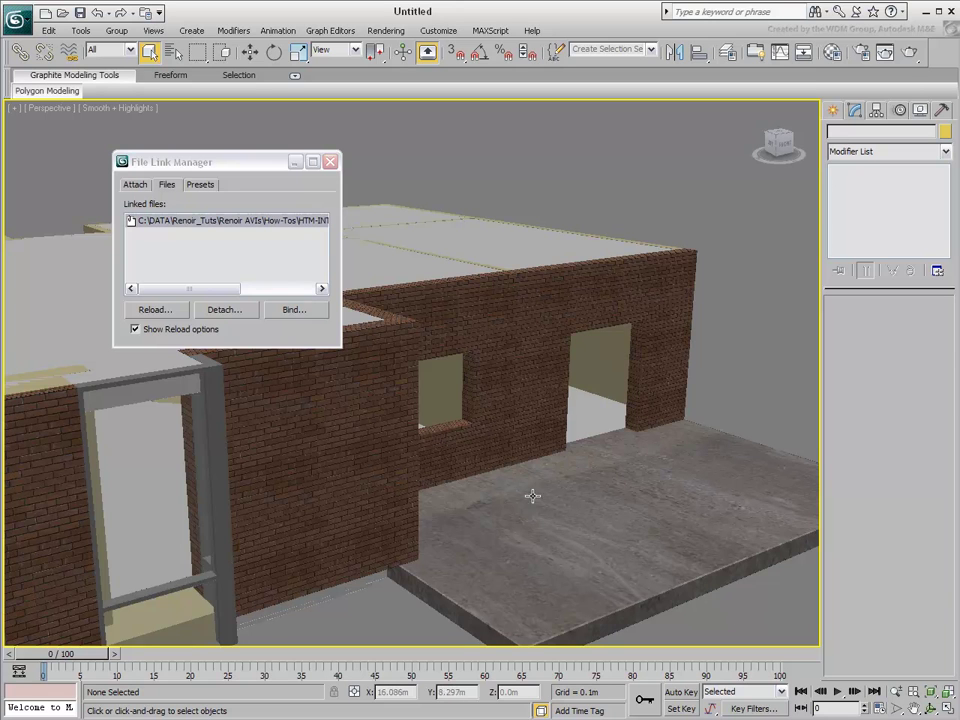
Bind the linked condo DWG into the scene, confirming Proceed with Bind.
{"action": "left_click", "coordinate": [291, 311]}
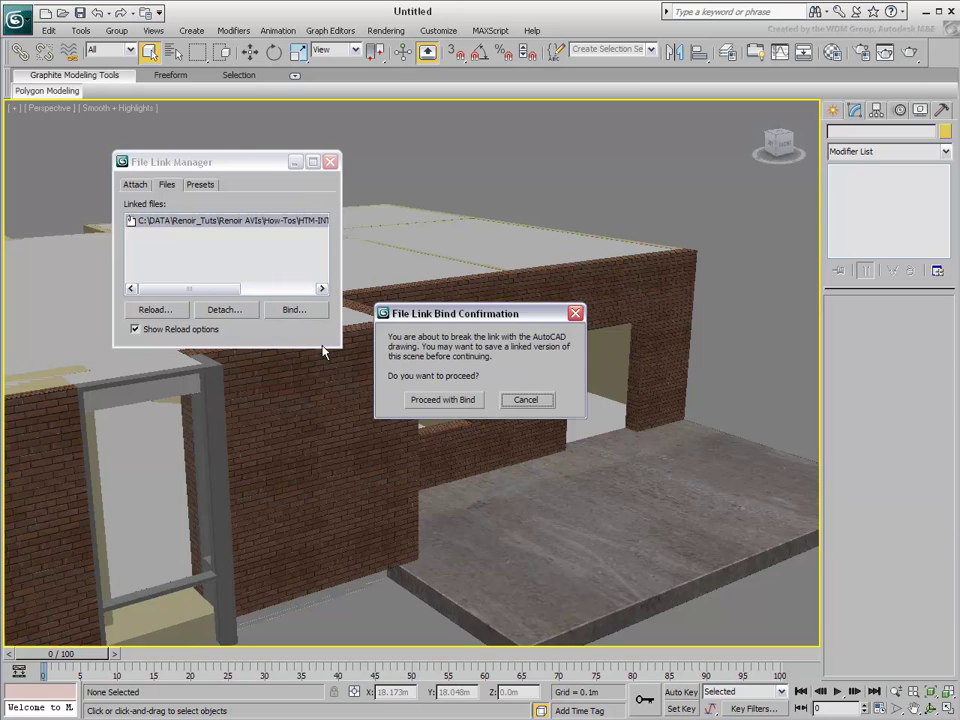
{"action": "left_click", "coordinate": [442, 402]}
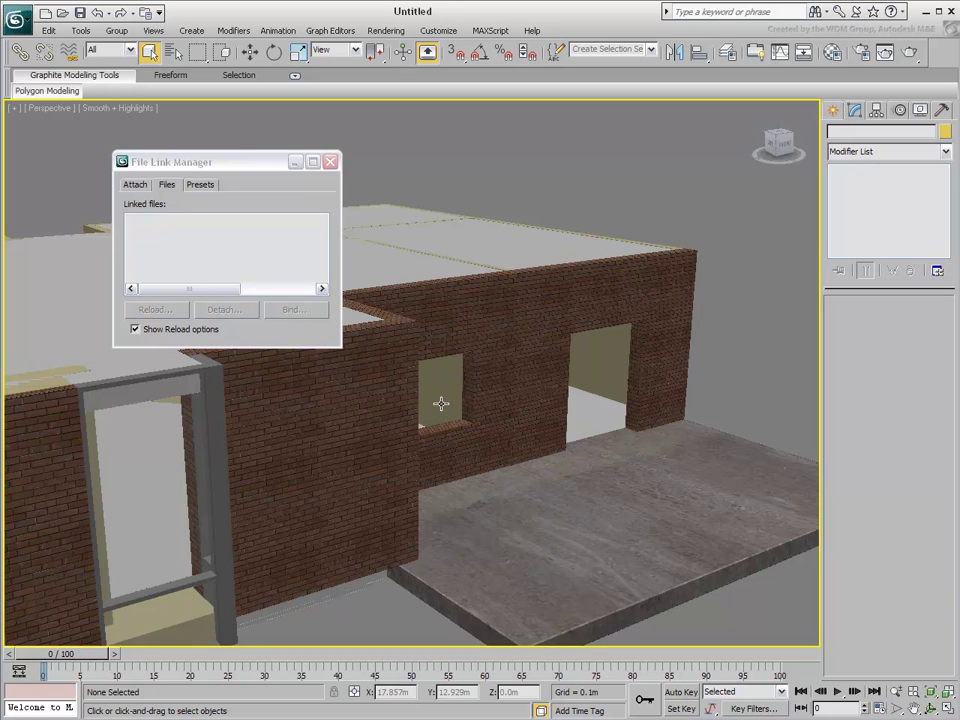